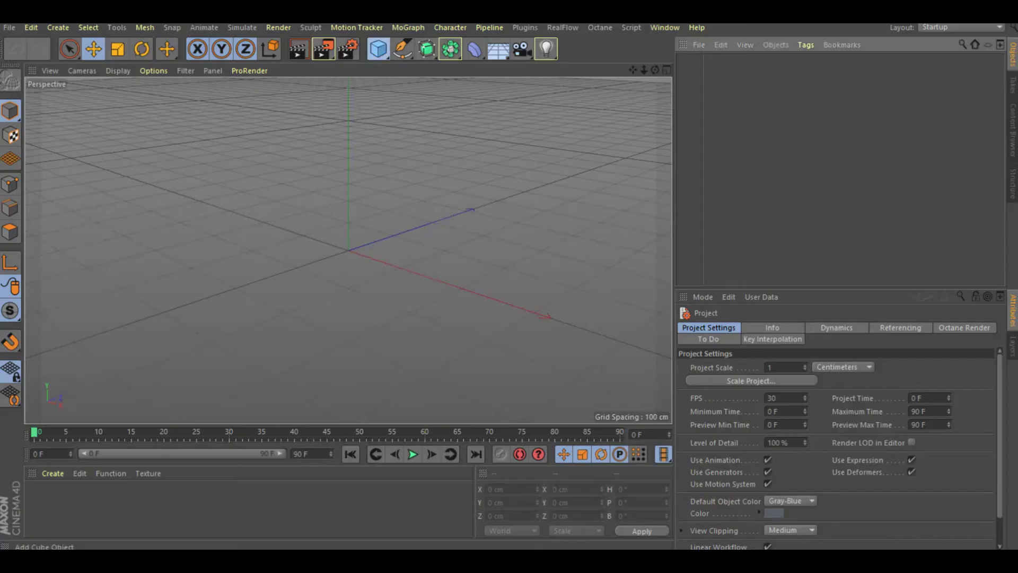
- Bring up the primitive object palette on the empty scene
{"action": "left_click", "coordinate": [378, 48]}
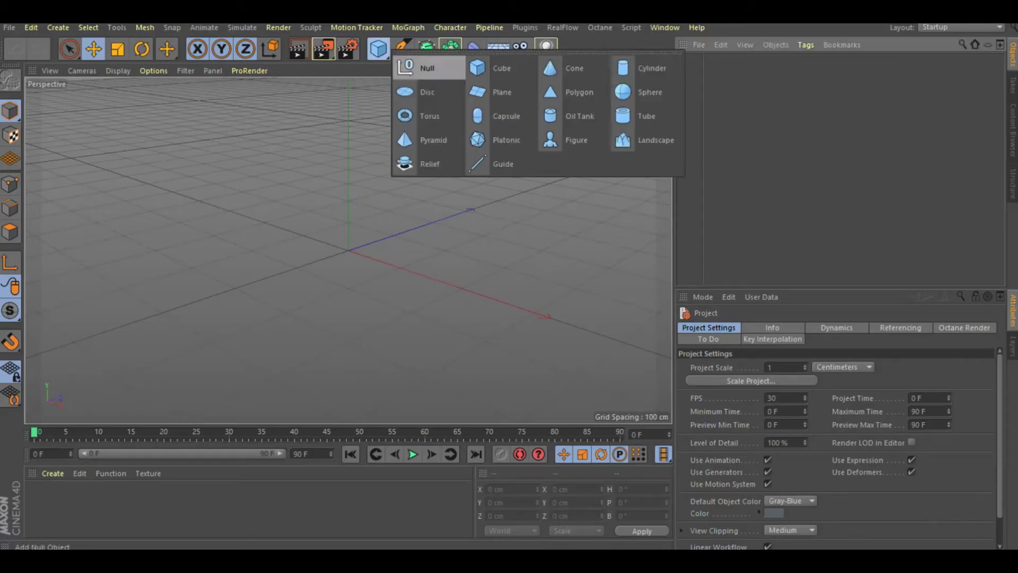
- Add a Landscape object, make it Spherical, and frame the planet in the viewport
{"action": "left_click", "coordinate": [648, 138]}
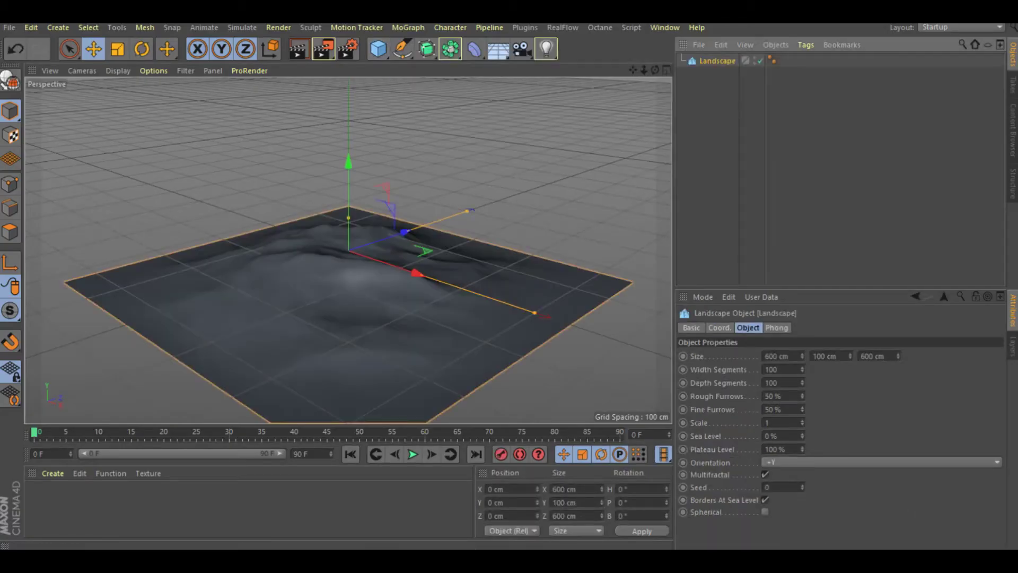
{"action": "left_click", "coordinate": [765, 511]}
{"action": "scroll", "coordinate": [563, 307], "scroll_direction": "down", "scroll_amount": 5}
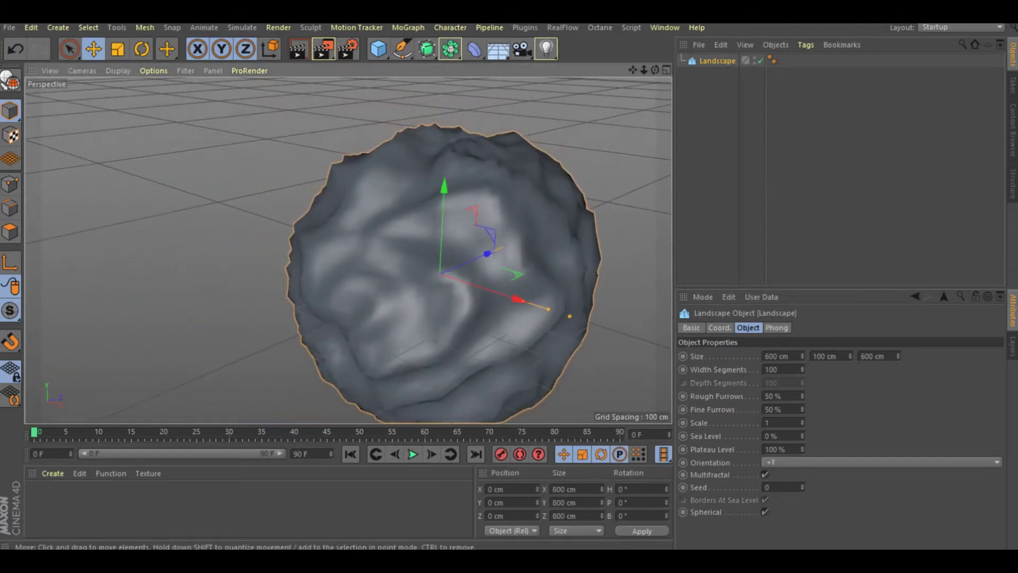
{"action": "left_click_drag", "start_coordinate": [632, 70], "coordinate": [573, 74]}
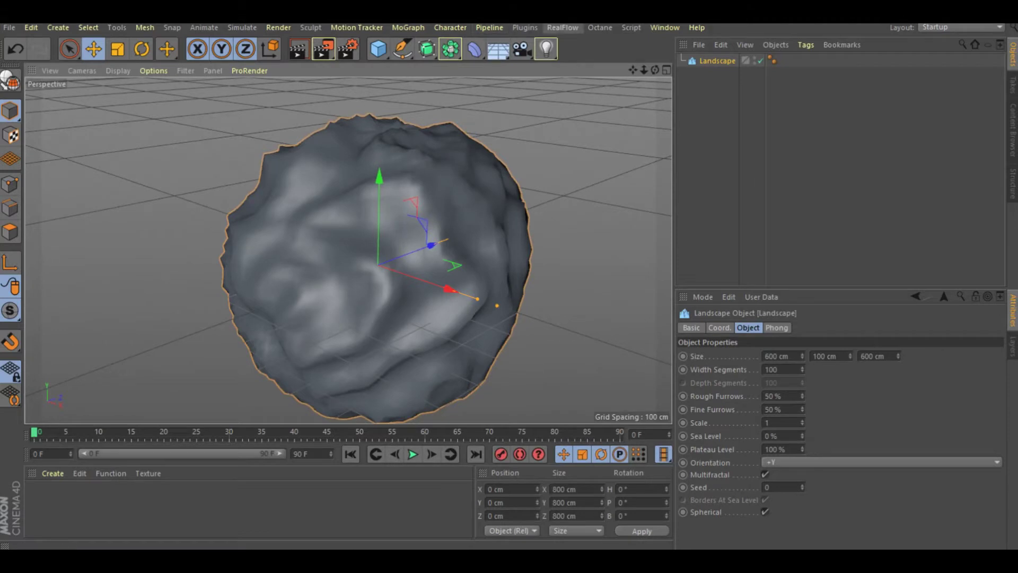
{"action": "left_click", "coordinate": [525, 27]}
{"action": "mouse_move", "coordinate": [541, 79]}
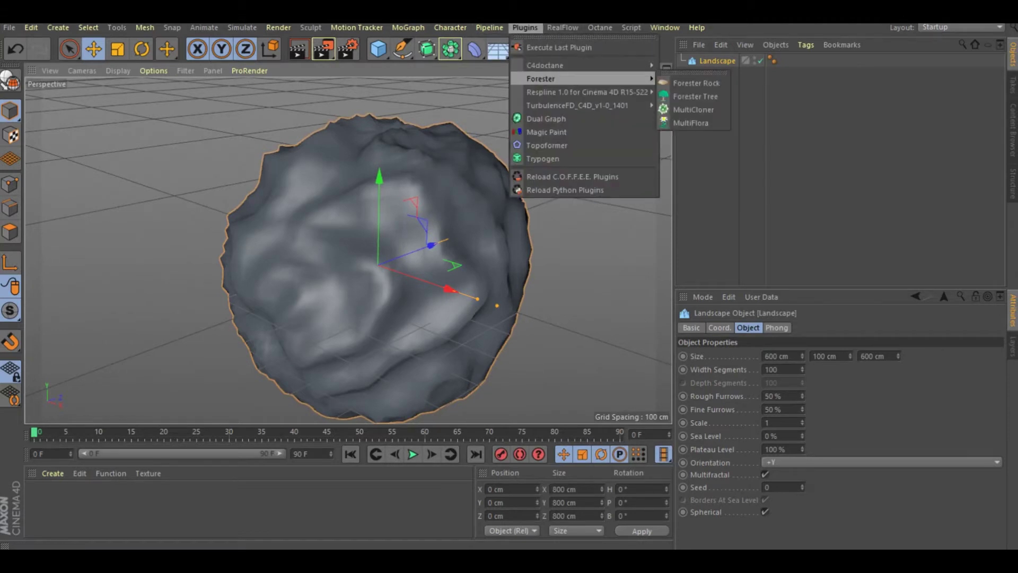
- Add a MultiCloner with Display Points off using the Landscape as distribution geometry, plus a MultiFlora
{"action": "left_click", "coordinate": [693, 109]}
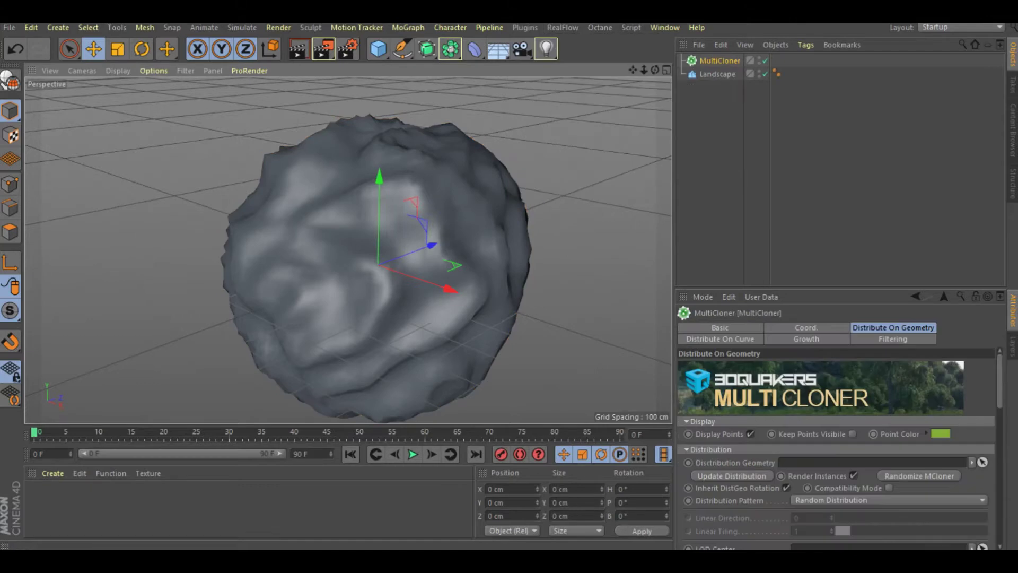
{"action": "left_click", "coordinate": [751, 434]}
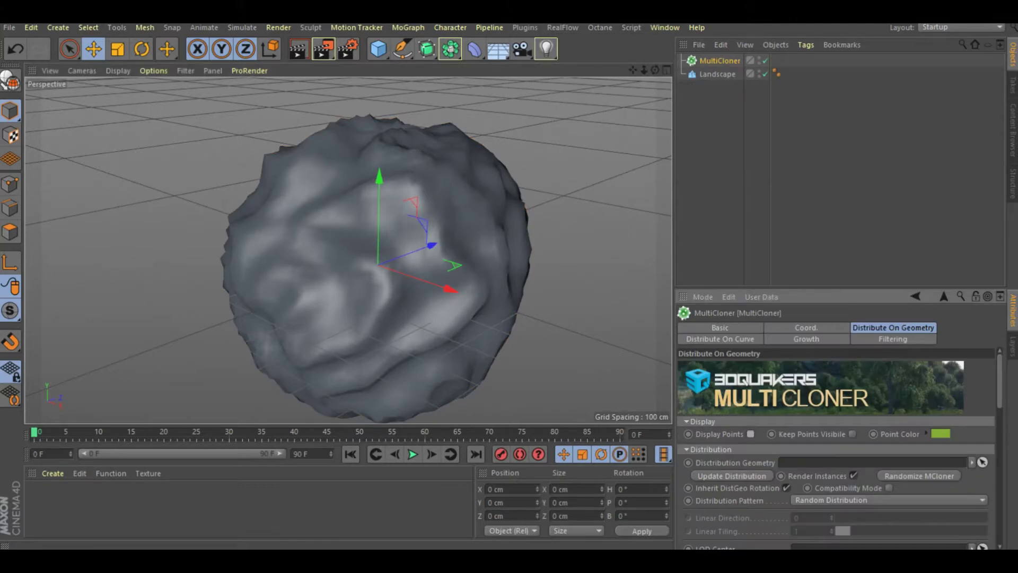
{"action": "left_click", "coordinate": [718, 74]}
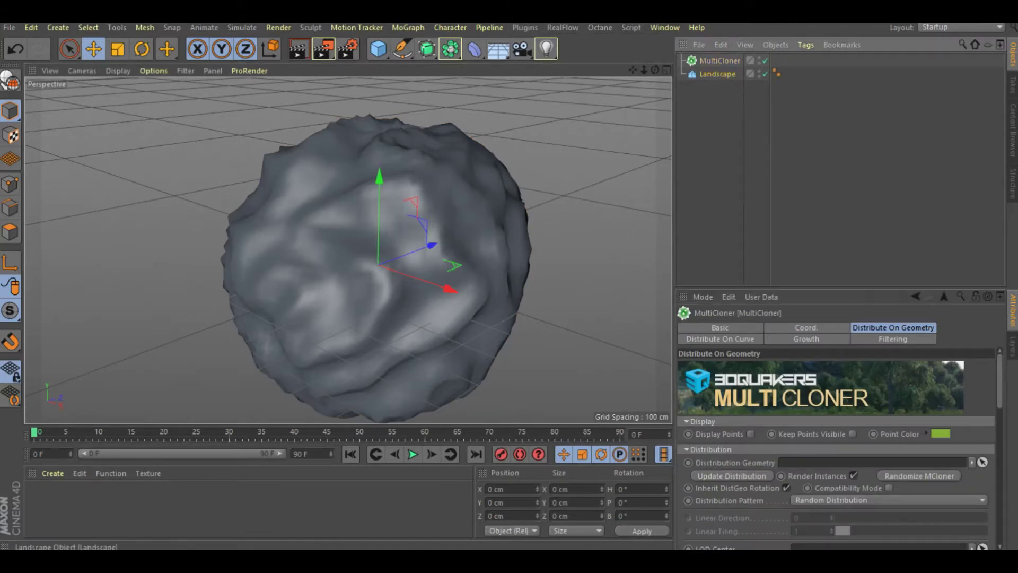
{"action": "left_click_drag", "start_coordinate": [718, 74], "coordinate": [870, 463]}
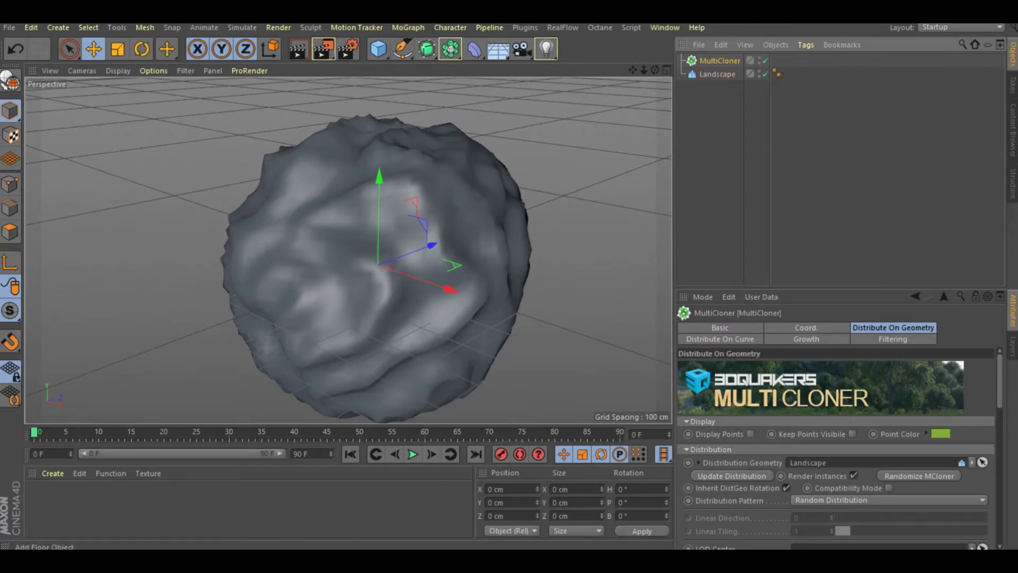
{"action": "left_click", "coordinate": [525, 27]}
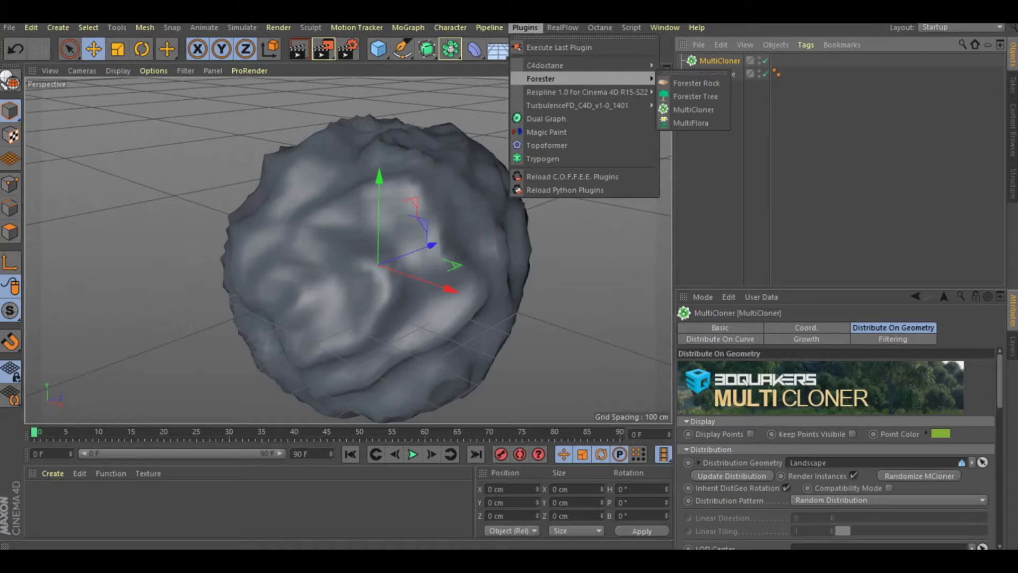
{"action": "left_click", "coordinate": [695, 123]}
- Make the MultiFlora a Calluna heather from Multiflora Library 1 and parent it under the MultiCloner
{"action": "scroll", "coordinate": [802, 478], "scroll_direction": "down", "scroll_amount": 3}
{"action": "scroll", "coordinate": [802, 478], "scroll_direction": "down", "scroll_amount": 3}
{"action": "scroll", "coordinate": [802, 477], "scroll_direction": "down", "scroll_amount": 3}
{"action": "scroll", "coordinate": [802, 478], "scroll_direction": "down", "scroll_amount": 3}
{"action": "scroll", "coordinate": [802, 477], "scroll_direction": "down", "scroll_amount": 1}
{"action": "scroll", "coordinate": [802, 477], "scroll_direction": "down", "scroll_amount": 2}
{"action": "scroll", "coordinate": [802, 477], "scroll_direction": "down", "scroll_amount": 2}
{"action": "scroll", "coordinate": [802, 477], "scroll_direction": "down", "scroll_amount": 1}
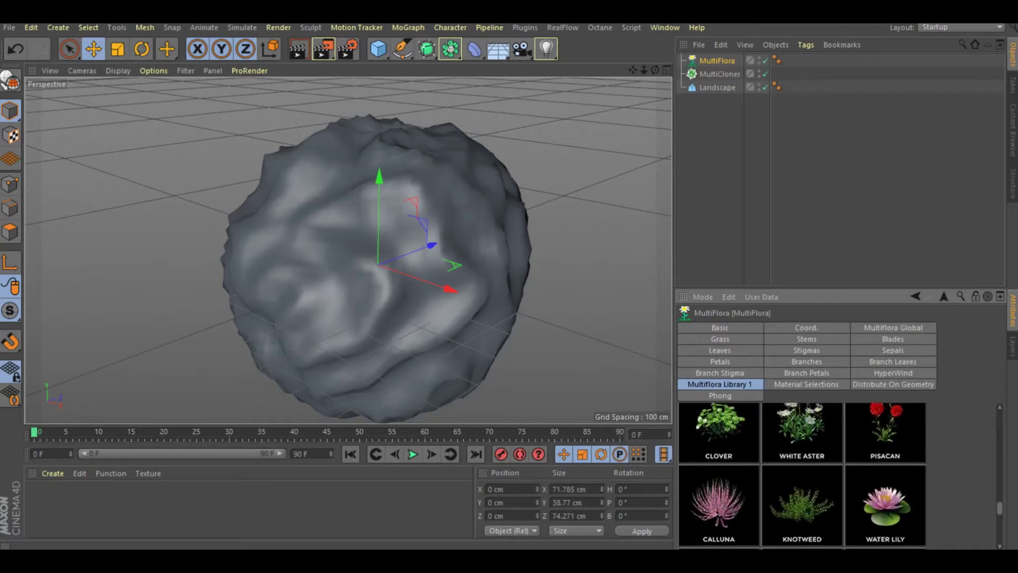
{"action": "left_click", "coordinate": [718, 504]}
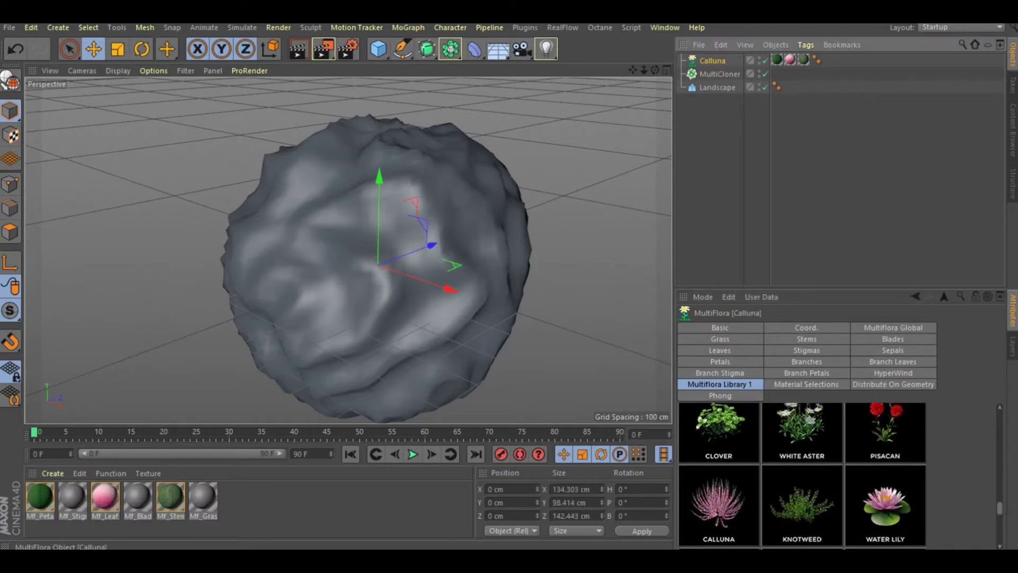
{"action": "left_click_drag", "start_coordinate": [712, 60], "coordinate": [720, 74]}
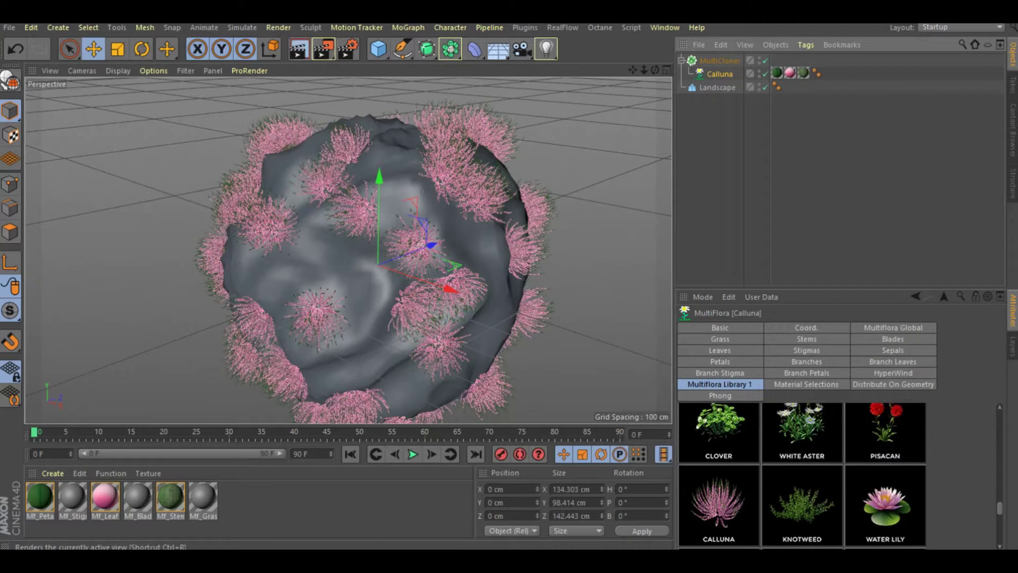
- Render a viewport preview and duplicate the Calluna plant
{"action": "key", "text": "ctrl+r"}
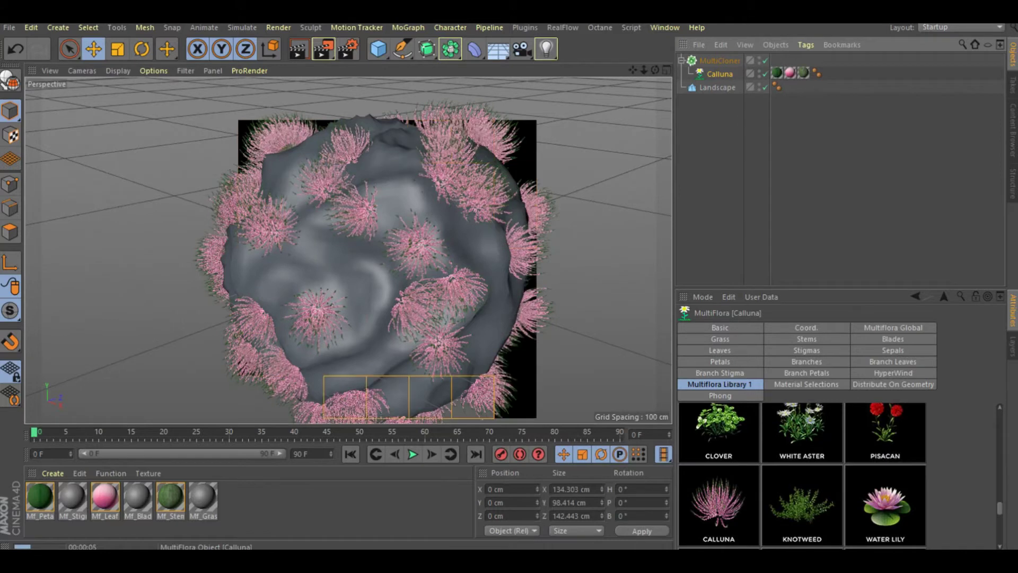
{"action": "key", "text": "ctrl+c"}
{"action": "key", "text": "ctrl+v"}
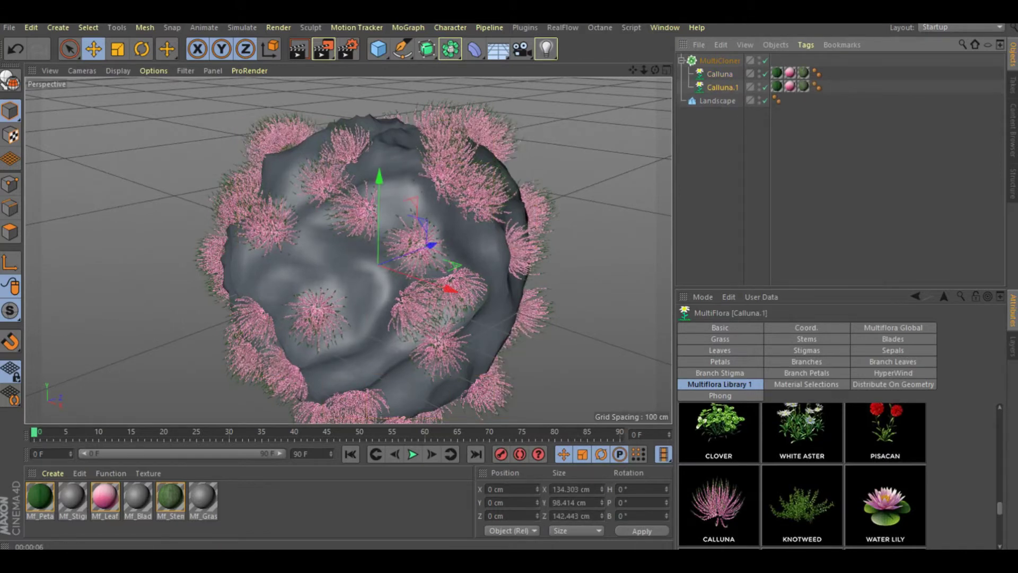
- Turn the Calluna copy into White Flowers and the original Calluna into Susans
{"action": "scroll", "coordinate": [802, 477], "scroll_direction": "up", "scroll_amount": 2}
{"action": "scroll", "coordinate": [802, 477], "scroll_direction": "up", "scroll_amount": 1}
{"action": "left_click", "coordinate": [719, 494]}
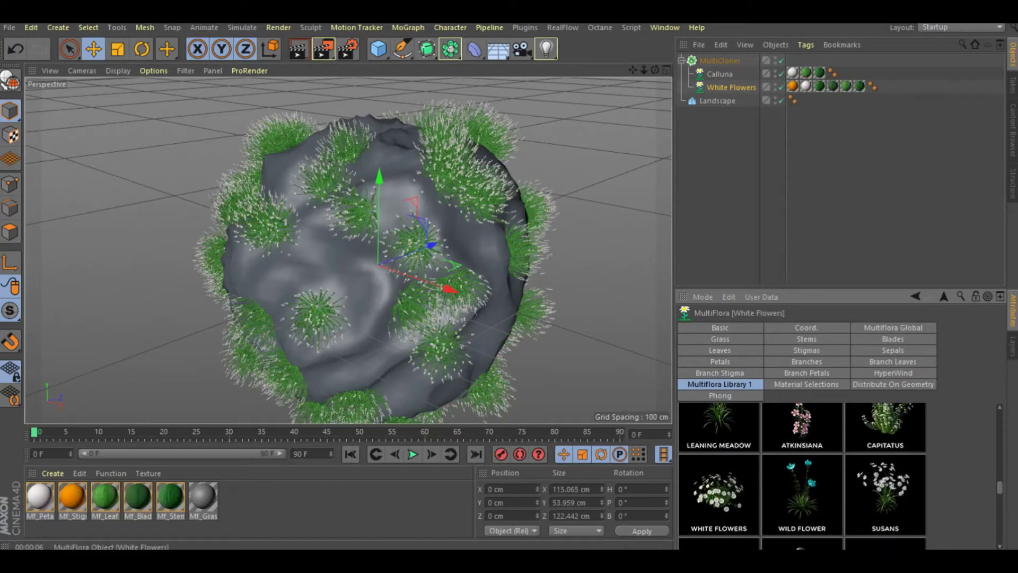
{"action": "left_click", "coordinate": [719, 75]}
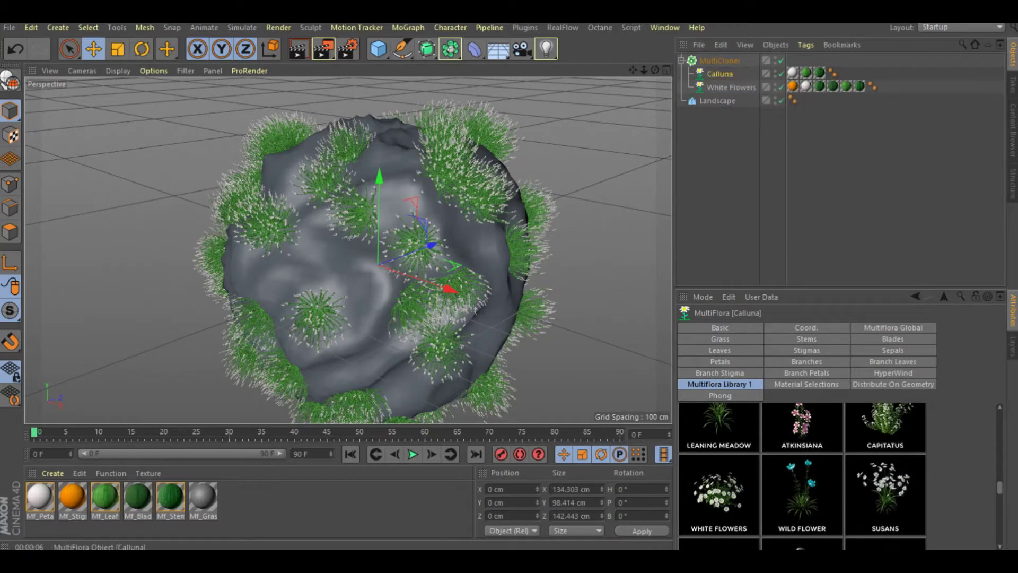
{"action": "left_click", "coordinate": [885, 494]}
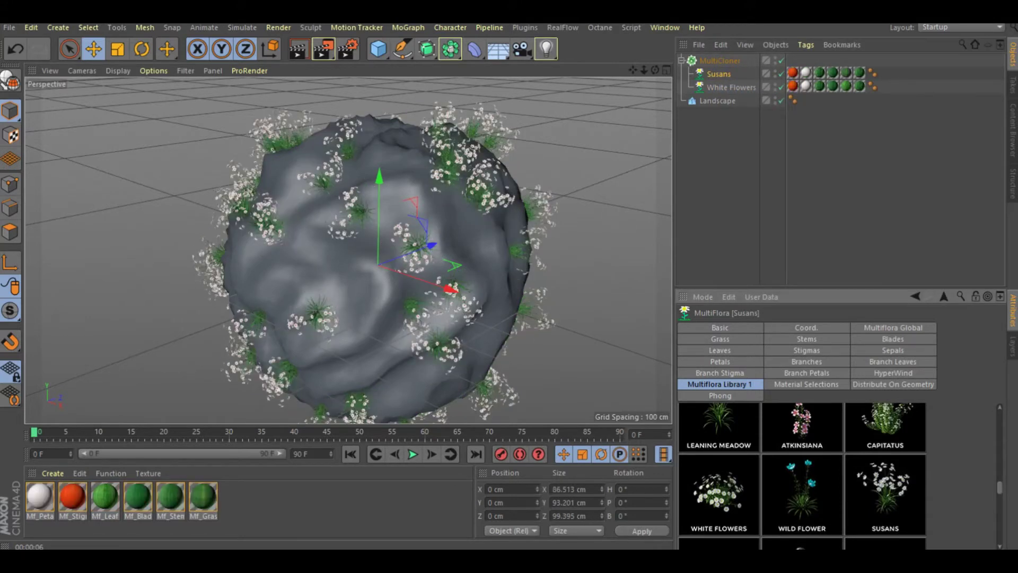
{"action": "left_click", "coordinate": [731, 87]}
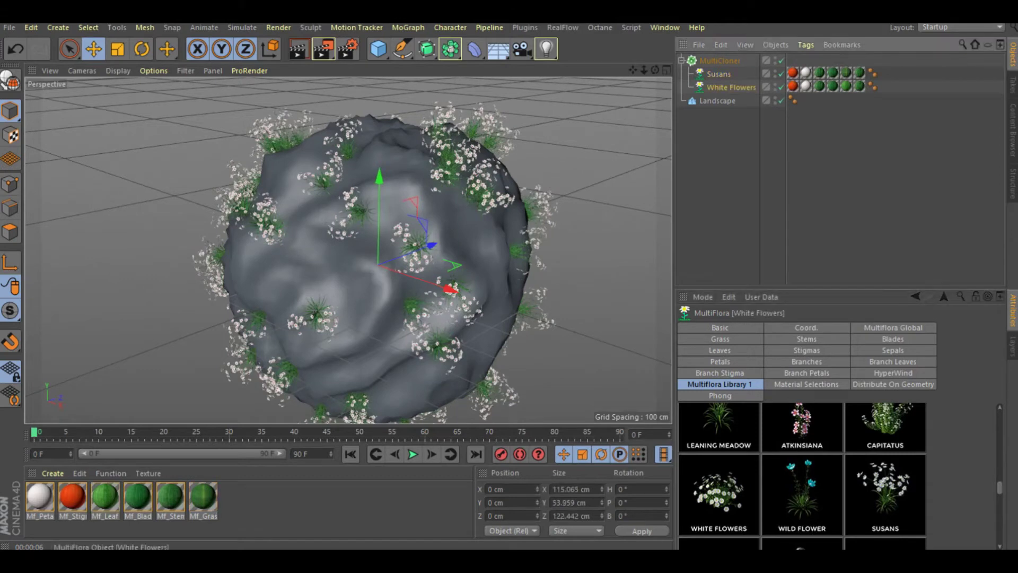
{"action": "left_click", "coordinate": [720, 61]}
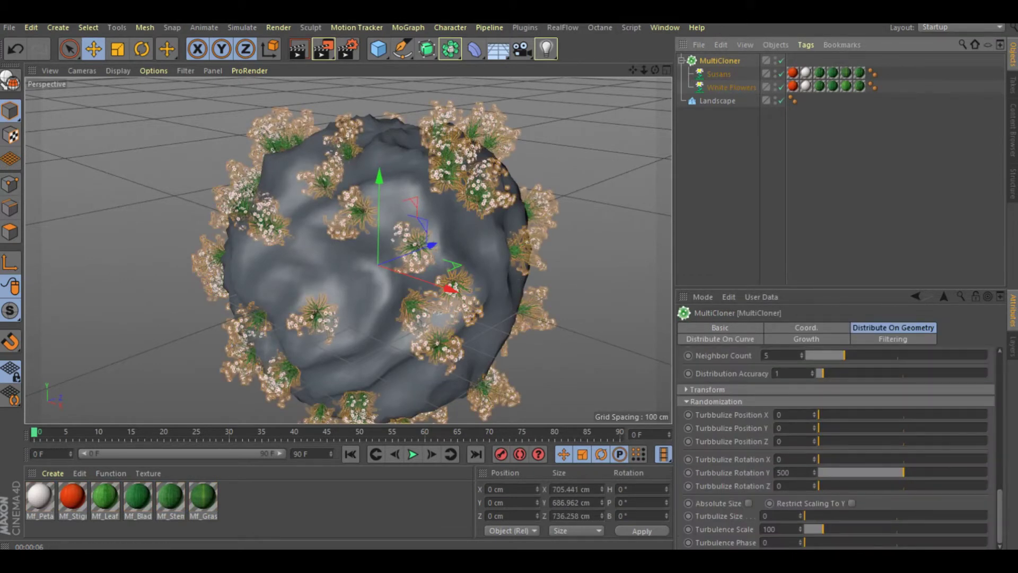
- Set Distribution Accuracy to 1.01 and Clone Count to 300, then delete the White Flowers plant
{"action": "left_click_drag", "start_coordinate": [812, 373], "coordinate": [812, 371]}
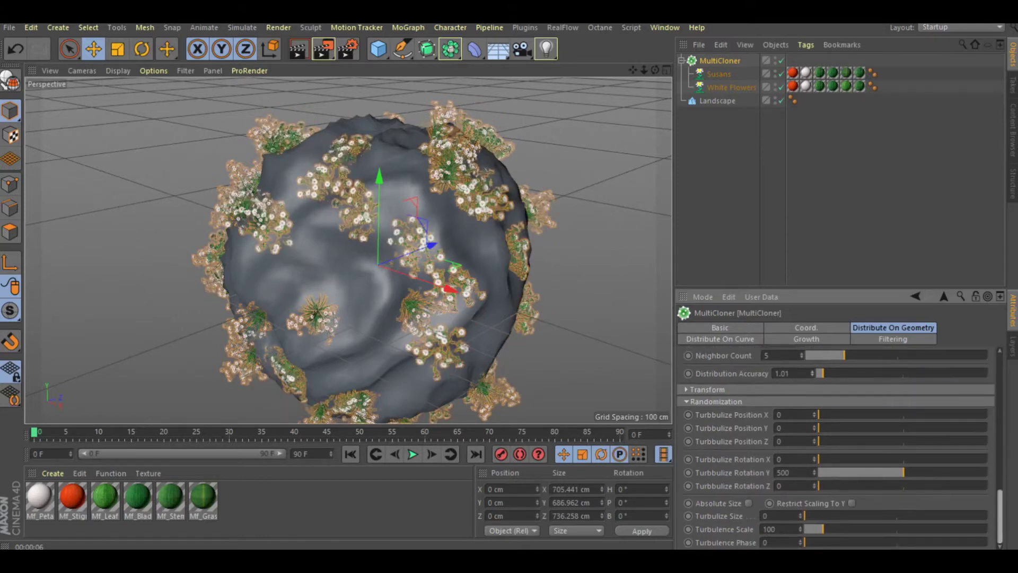
{"action": "scroll", "coordinate": [838, 449], "scroll_direction": "up", "scroll_amount": 2}
{"action": "scroll", "coordinate": [838, 448], "scroll_direction": "up", "scroll_amount": 1}
{"action": "scroll", "coordinate": [838, 449], "scroll_direction": "up", "scroll_amount": 1}
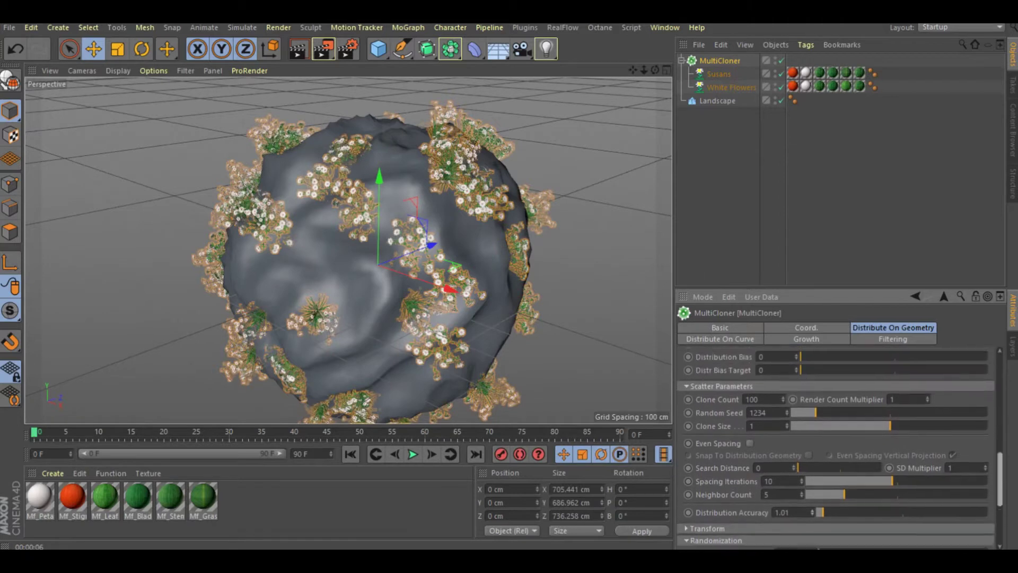
{"action": "scroll", "coordinate": [838, 448], "scroll_direction": "up", "scroll_amount": 1}
{"action": "double_click", "coordinate": [751, 414]}
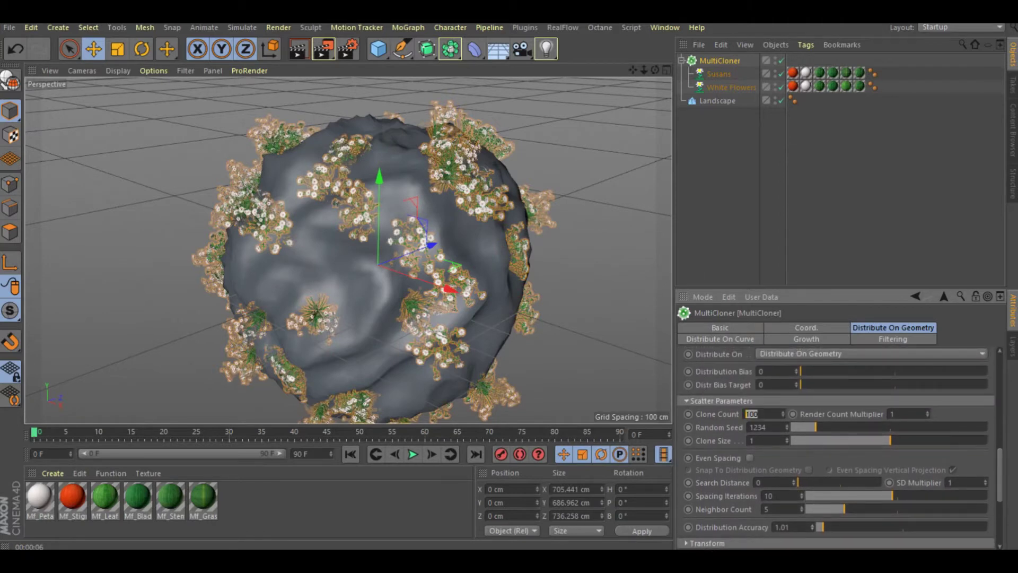
{"action": "type", "text": "300"}
{"action": "key", "text": "Return"}
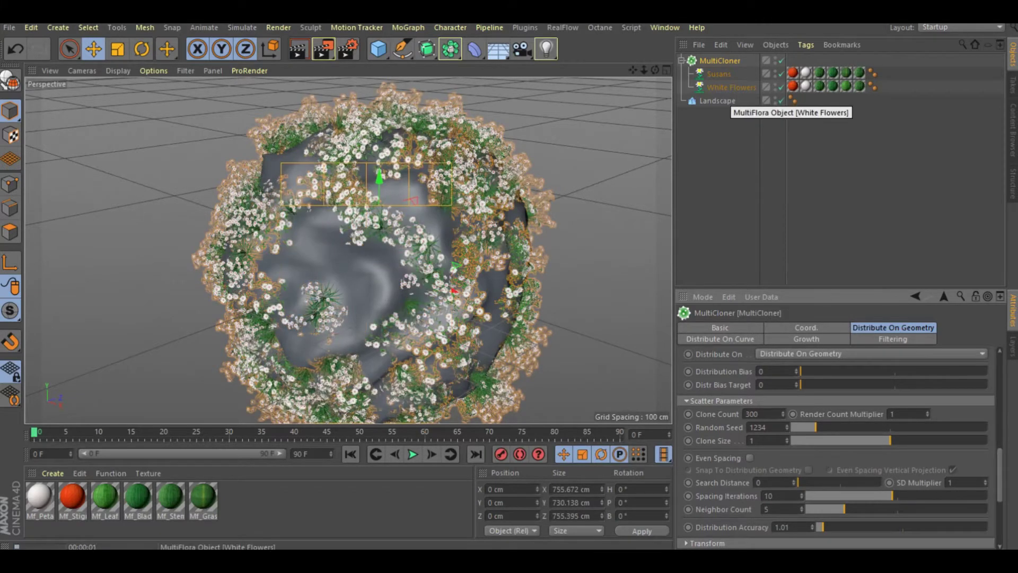
{"action": "left_click", "coordinate": [732, 88]}
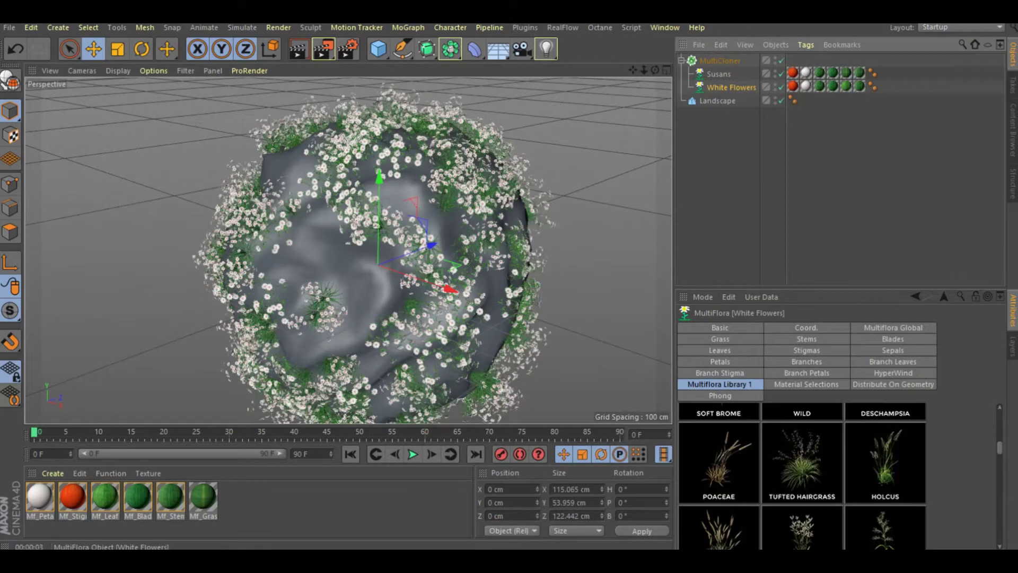
{"action": "key", "text": "Delete"}
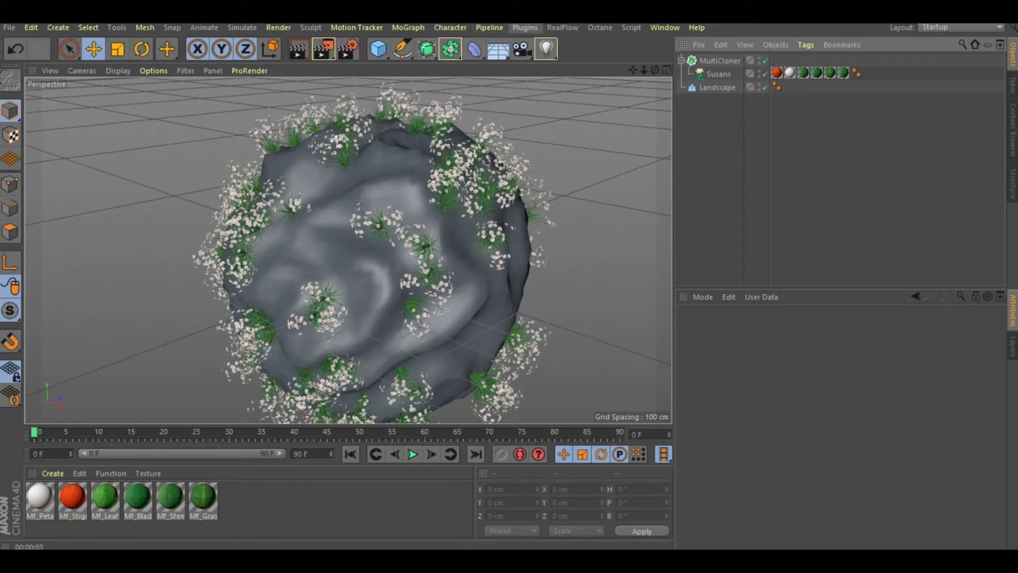
- Add a Long Grass MultiFlora plant and parent it under the MultiCloner
{"action": "left_click", "coordinate": [526, 28]}
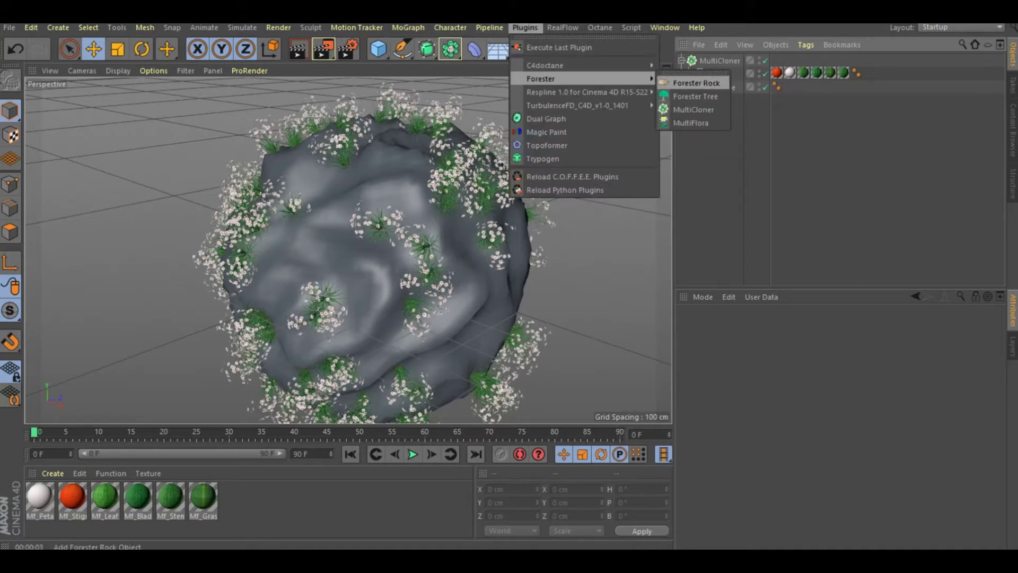
{"action": "left_click", "coordinate": [691, 122]}
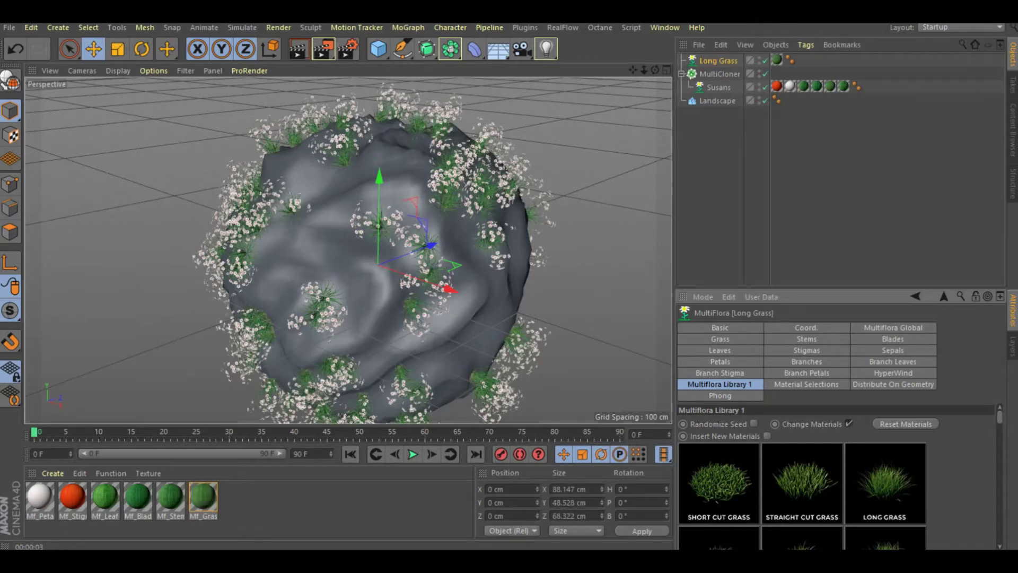
{"action": "left_click_drag", "start_coordinate": [719, 61], "coordinate": [720, 74]}
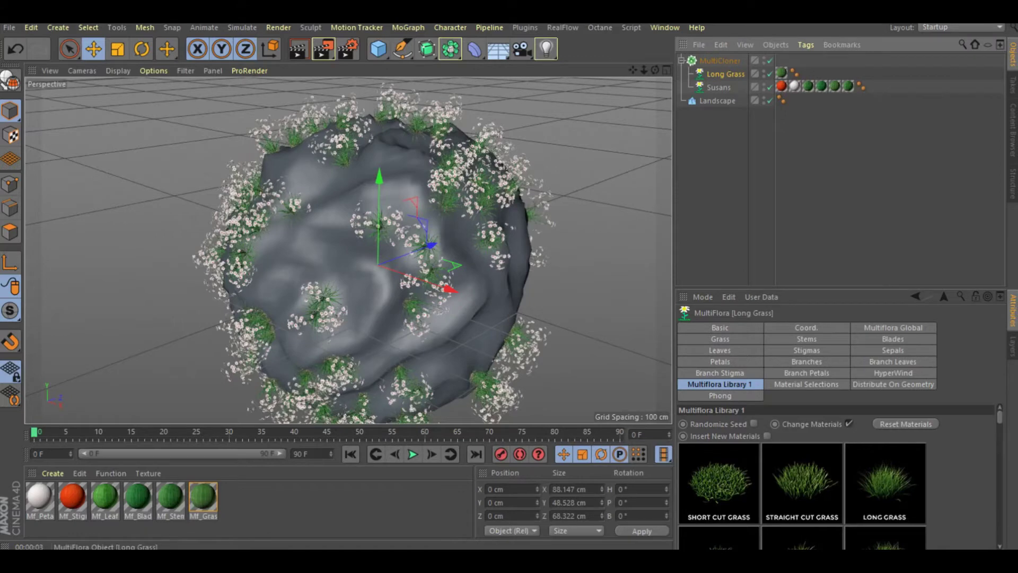
{"action": "left_click", "coordinate": [720, 61]}
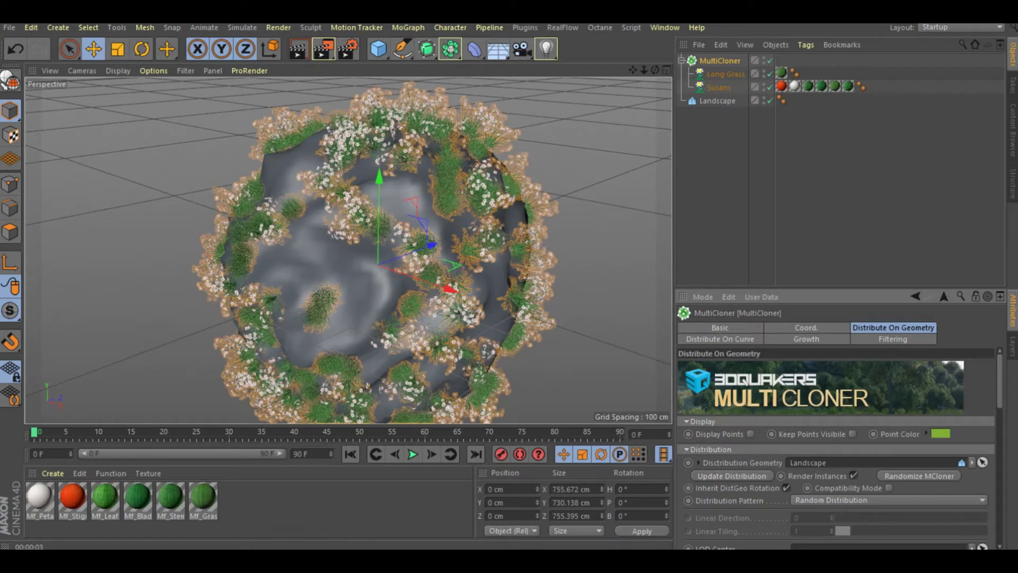
- Set the MultiCloner's Scatter Parameters Clone Count to 1000
{"action": "scroll", "coordinate": [836, 448], "scroll_direction": "down", "scroll_amount": 5}
{"action": "scroll", "coordinate": [836, 449], "scroll_direction": "down", "scroll_amount": 3}
{"action": "scroll", "coordinate": [836, 448], "scroll_direction": "down", "scroll_amount": 3}
{"action": "scroll", "coordinate": [836, 448], "scroll_direction": "down", "scroll_amount": 1}
{"action": "double_click", "coordinate": [752, 446]}
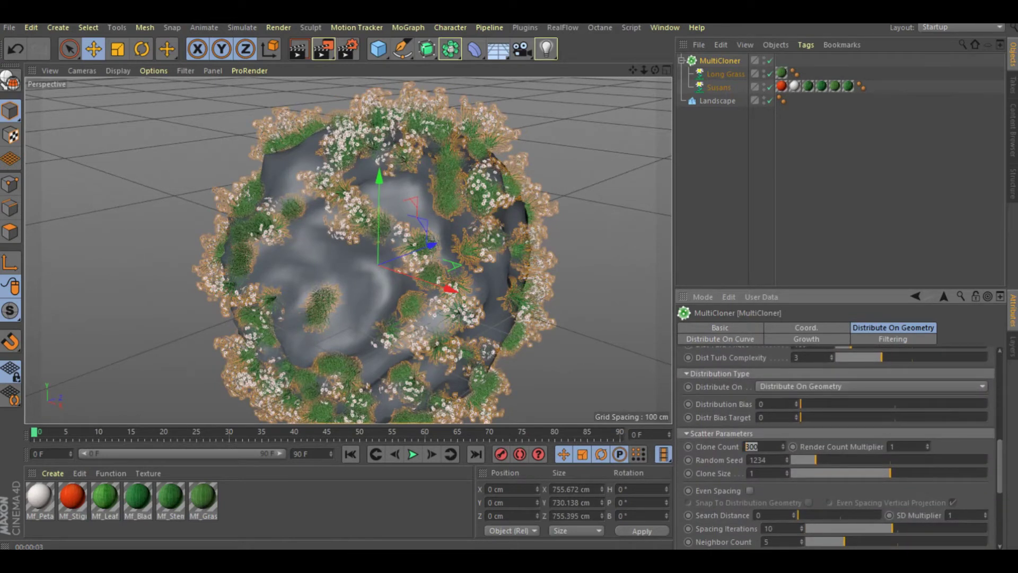
{"action": "type", "text": "1000"}
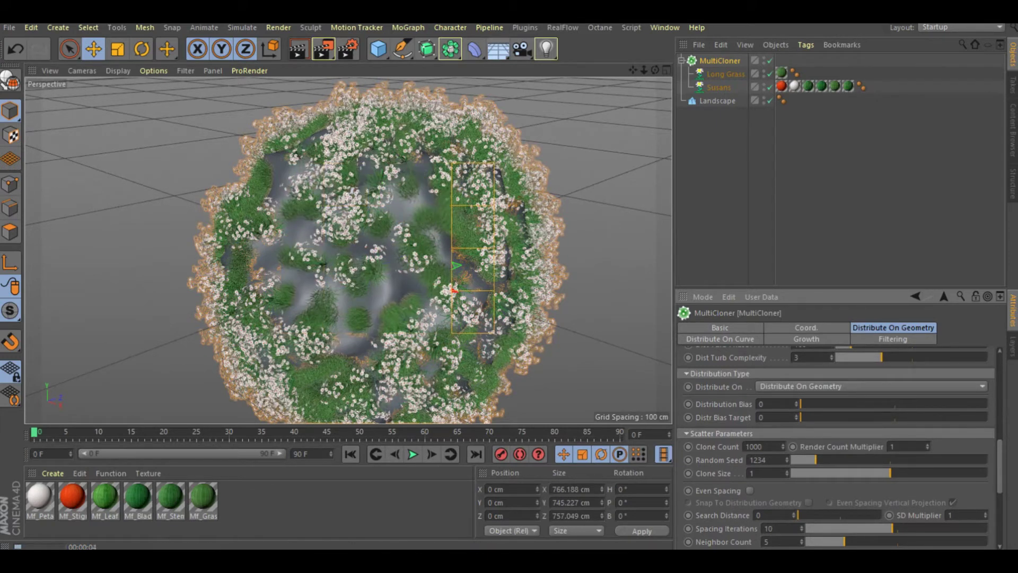
{"action": "left_click", "coordinate": [525, 27]}
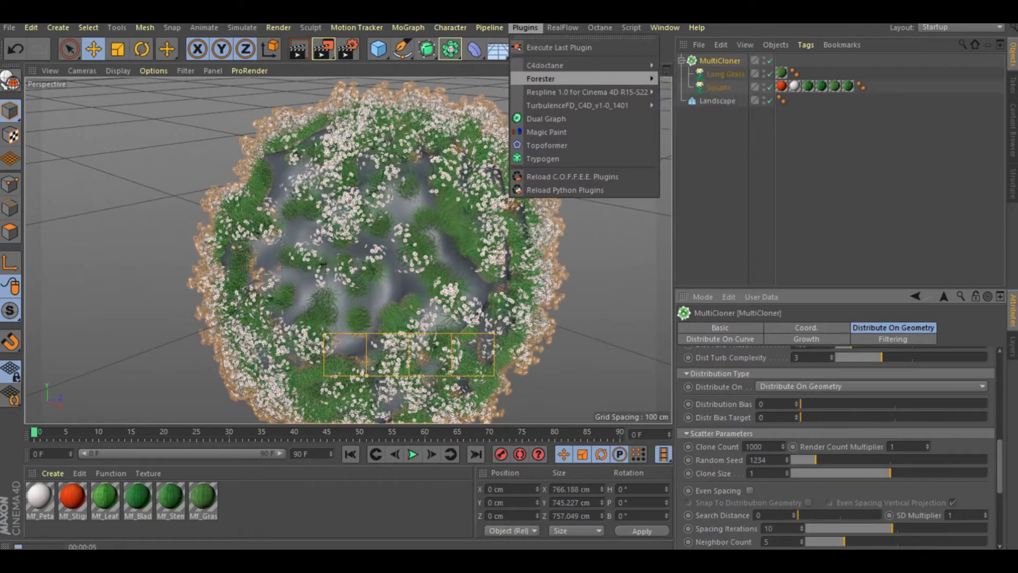
- Add a new MultiFlora plant and choose Petunia from the library
{"action": "left_click", "coordinate": [691, 122]}
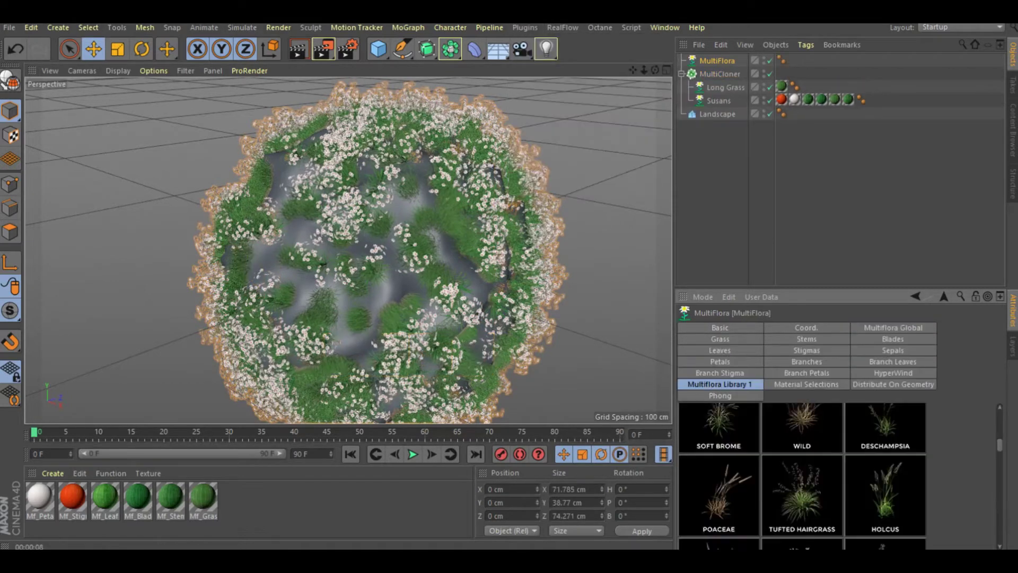
{"action": "scroll", "coordinate": [802, 477], "scroll_direction": "down", "scroll_amount": 1}
{"action": "scroll", "coordinate": [802, 477], "scroll_direction": "down", "scroll_amount": 3}
{"action": "scroll", "coordinate": [802, 478], "scroll_direction": "down", "scroll_amount": 2}
{"action": "scroll", "coordinate": [802, 477], "scroll_direction": "down", "scroll_amount": 3}
{"action": "scroll", "coordinate": [802, 477], "scroll_direction": "down", "scroll_amount": 2}
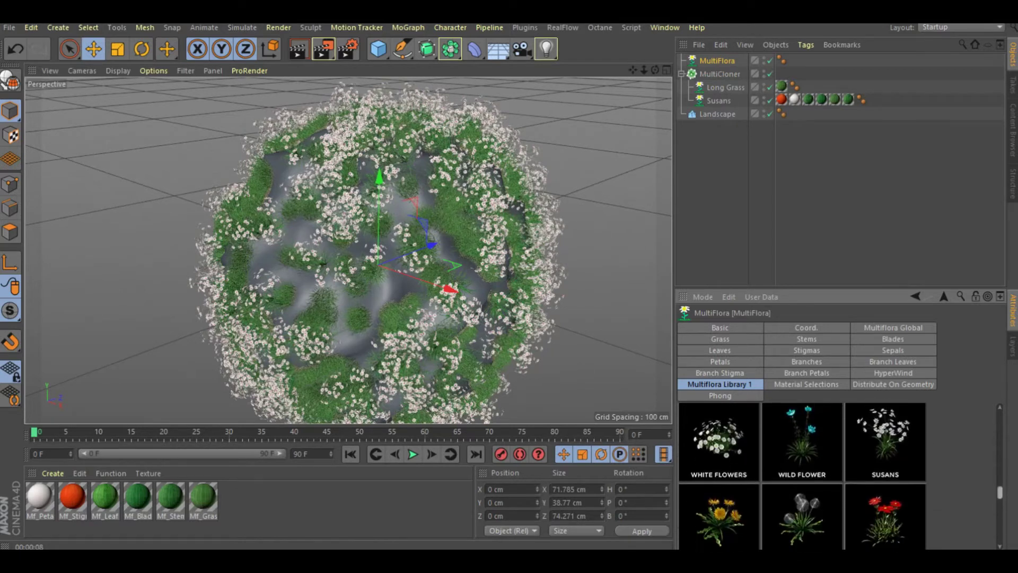
{"action": "scroll", "coordinate": [802, 477], "scroll_direction": "down", "scroll_amount": 1}
{"action": "scroll", "coordinate": [802, 477], "scroll_direction": "down", "scroll_amount": 2}
{"action": "scroll", "coordinate": [802, 477], "scroll_direction": "down", "scroll_amount": 2}
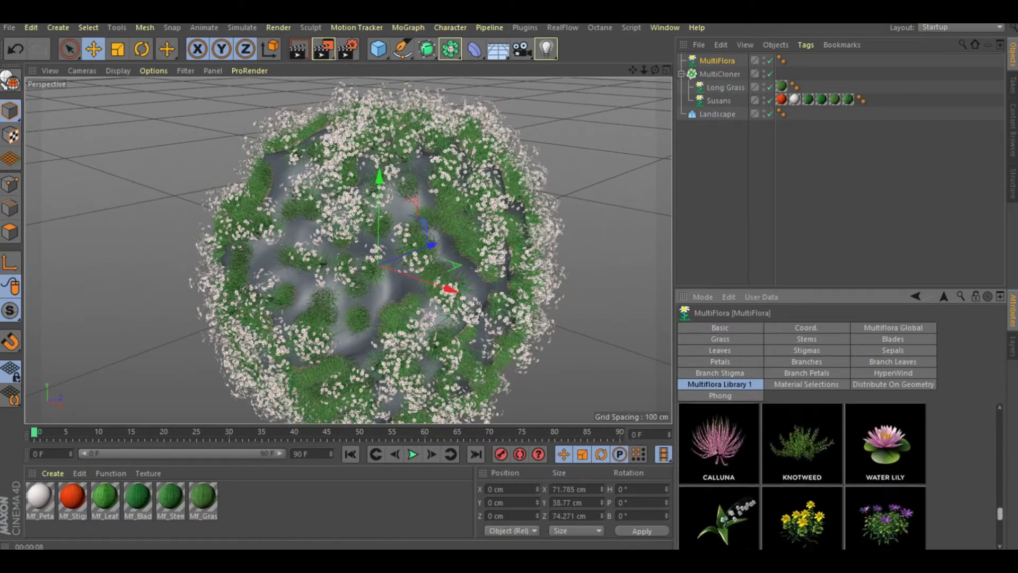
{"action": "scroll", "coordinate": [802, 478], "scroll_direction": "down", "scroll_amount": 2}
{"action": "scroll", "coordinate": [802, 477], "scroll_direction": "up", "scroll_amount": 1}
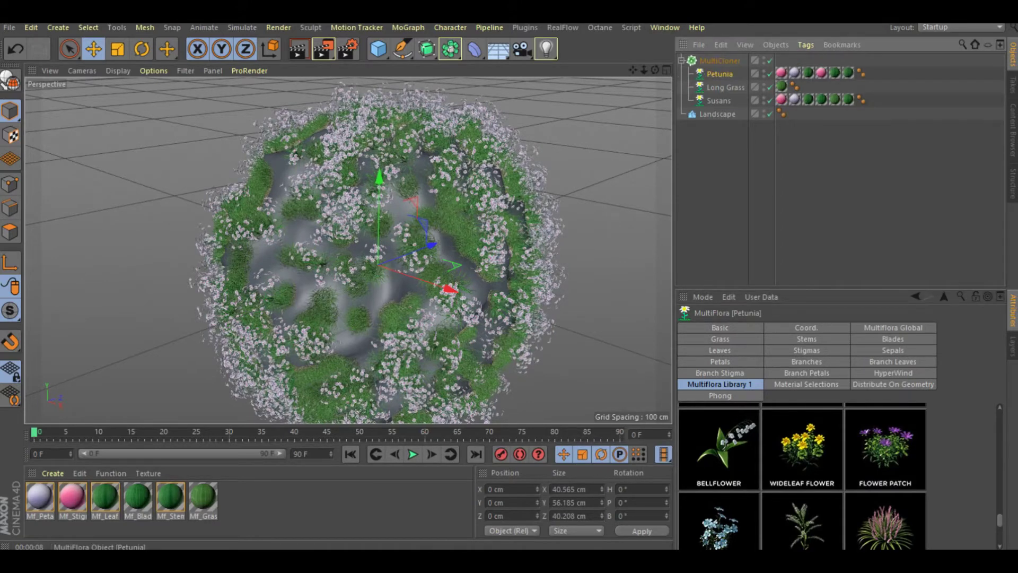
- Update the MultiCloner's distribution so petunias scatter across the planet
{"action": "left_click", "coordinate": [720, 60]}
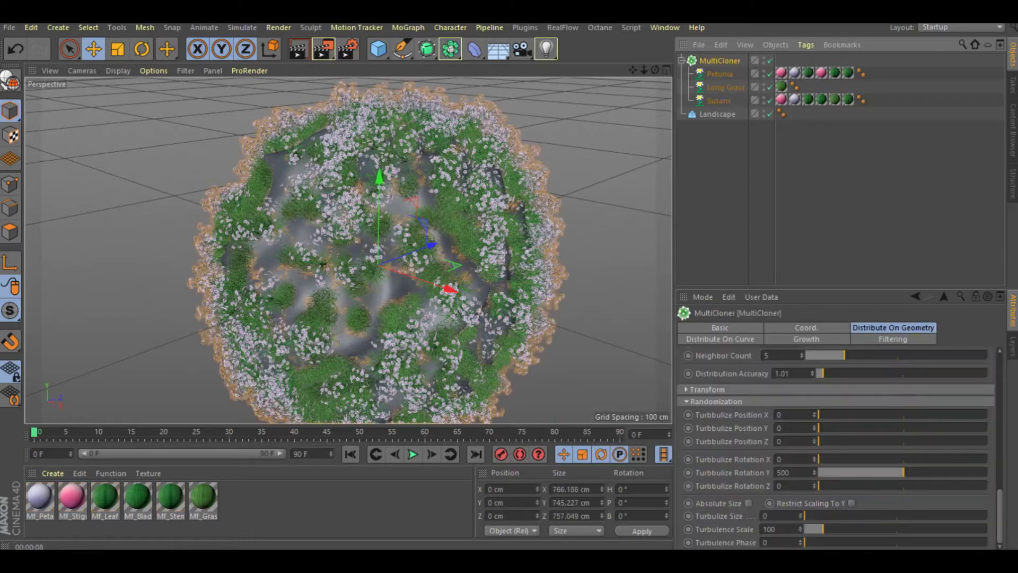
{"action": "scroll", "coordinate": [836, 448], "scroll_direction": "up", "scroll_amount": 5}
{"action": "scroll", "coordinate": [836, 448], "scroll_direction": "up", "scroll_amount": 5}
{"action": "scroll", "coordinate": [836, 448], "scroll_direction": "up", "scroll_amount": 5}
{"action": "scroll", "coordinate": [835, 448], "scroll_direction": "up", "scroll_amount": 5}
{"action": "left_click", "coordinate": [732, 476]}
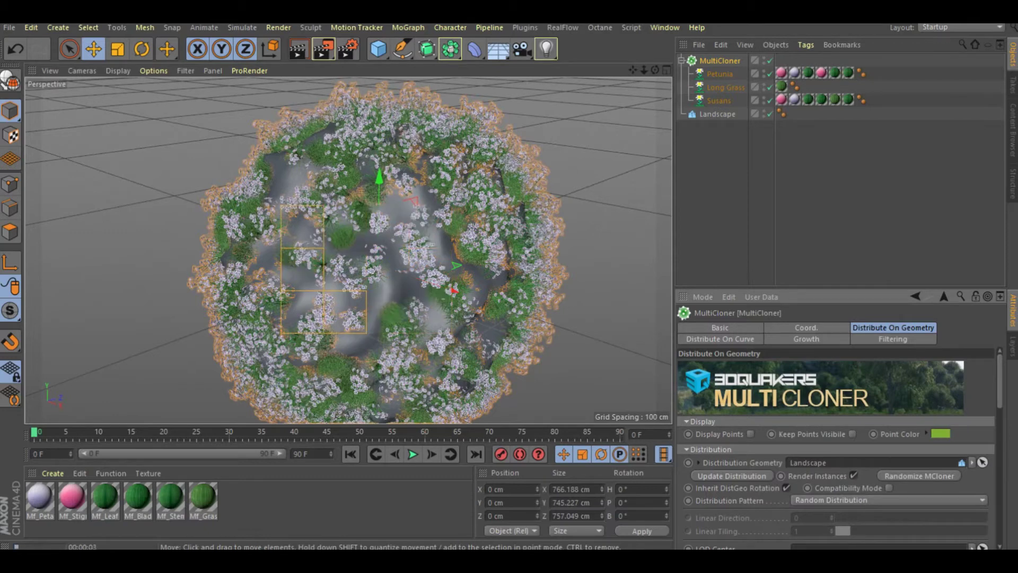
- Set the MultiCloner Clone Count to 1500 and apply the Mf_Petal material to the Landscape
{"action": "scroll", "coordinate": [838, 446], "scroll_direction": "down", "scroll_amount": 3}
{"action": "scroll", "coordinate": [839, 445], "scroll_direction": "down", "scroll_amount": 3}
{"action": "scroll", "coordinate": [838, 446], "scroll_direction": "down", "scroll_amount": 3}
{"action": "left_click", "coordinate": [753, 384]}
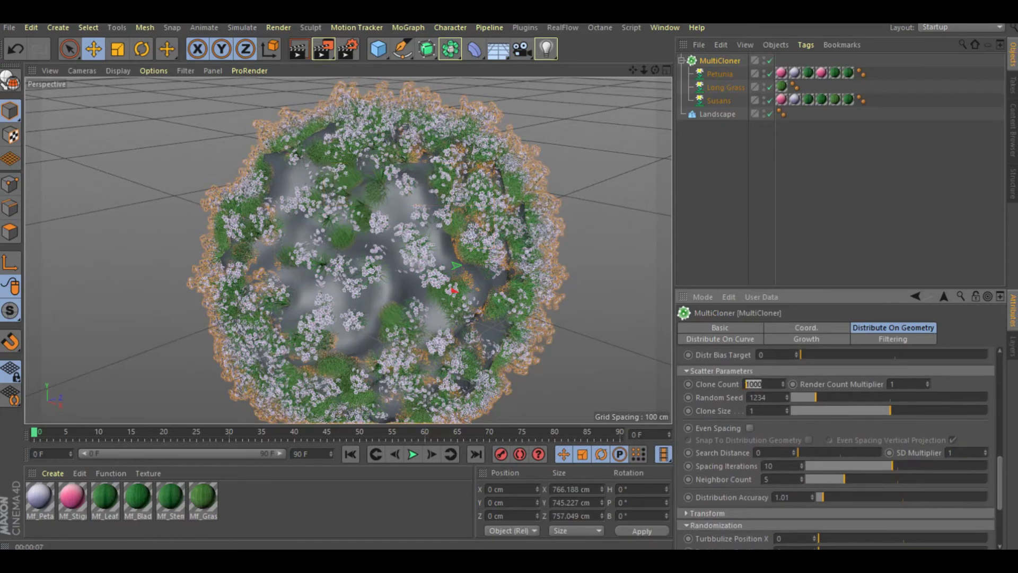
{"action": "type", "text": "1500"}
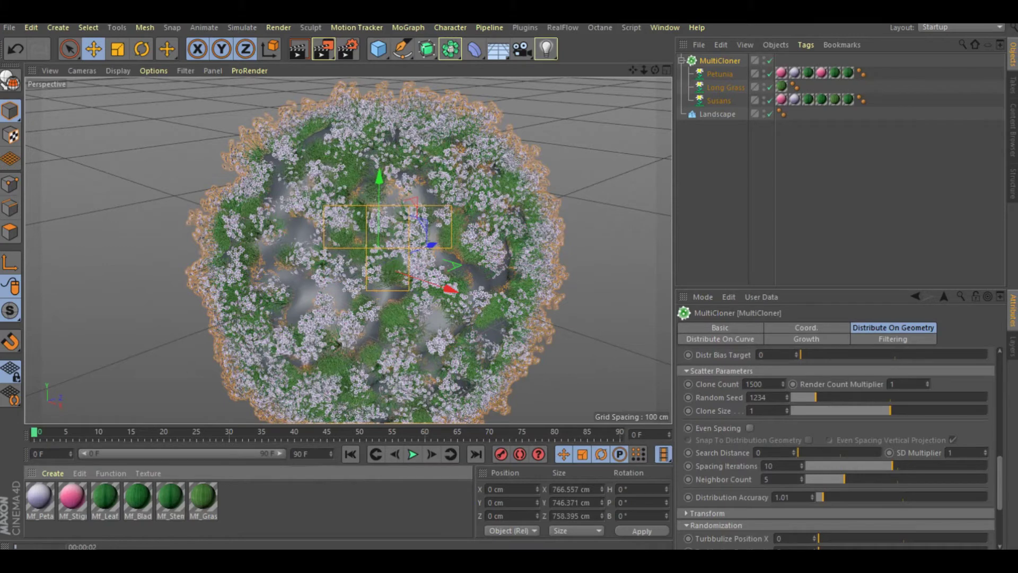
{"action": "left_click_drag", "start_coordinate": [40, 496], "coordinate": [717, 114]}
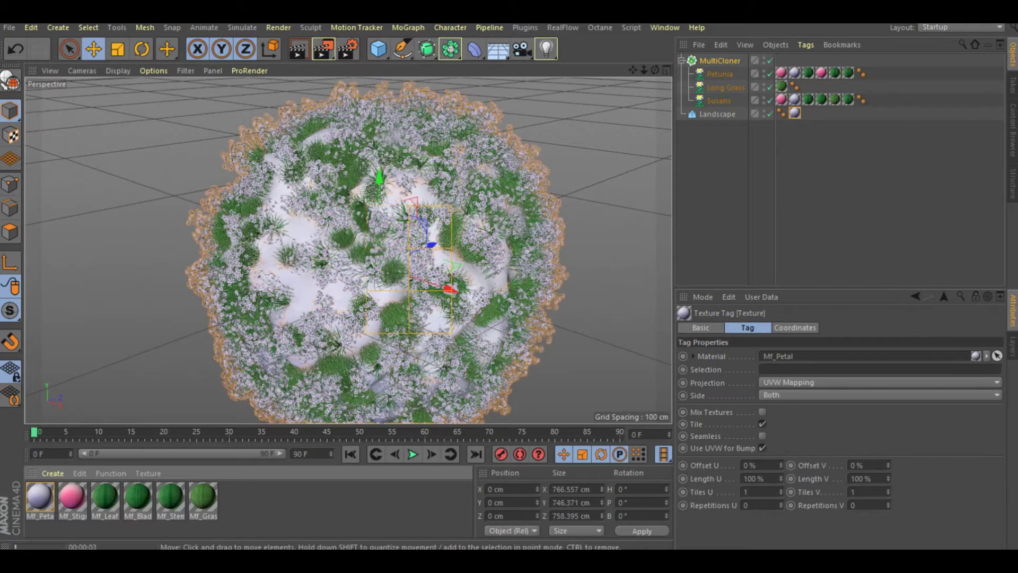
- Add a Physical Sky set to night at 01:29:07, plus a light for the planet
{"action": "left_click", "coordinate": [499, 49]}
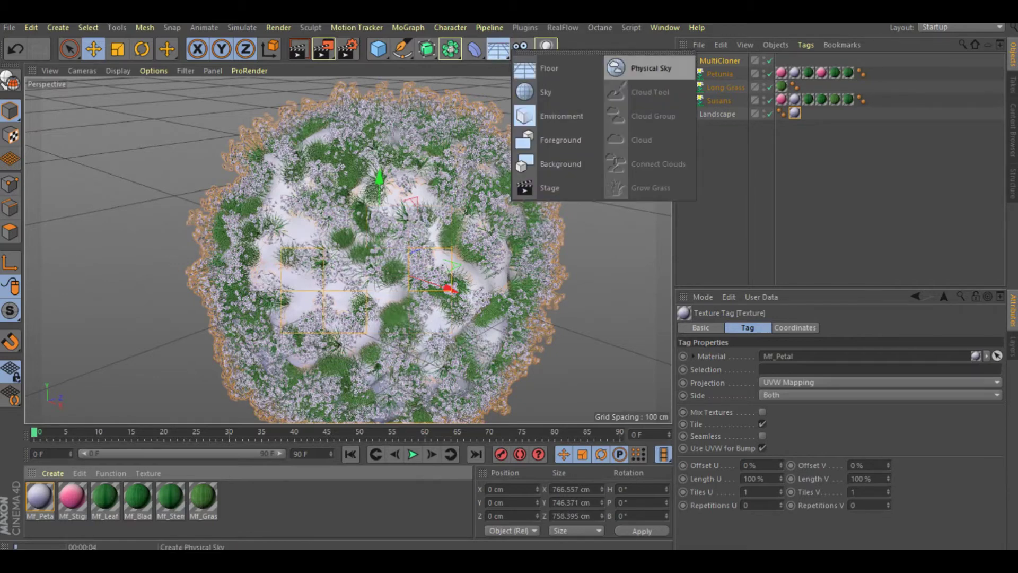
{"action": "left_click", "coordinate": [650, 68]}
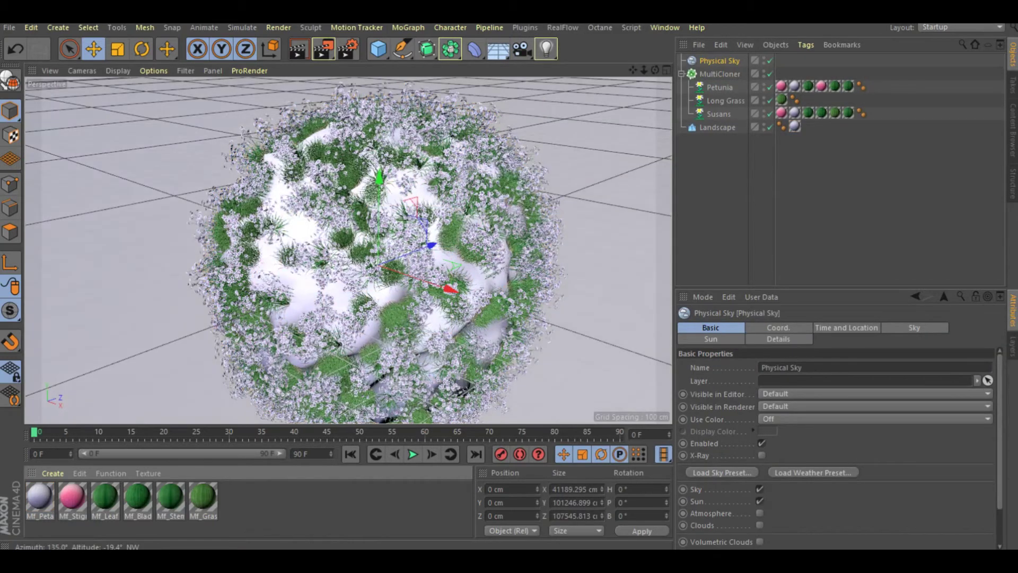
{"action": "left_click", "coordinate": [847, 327]}
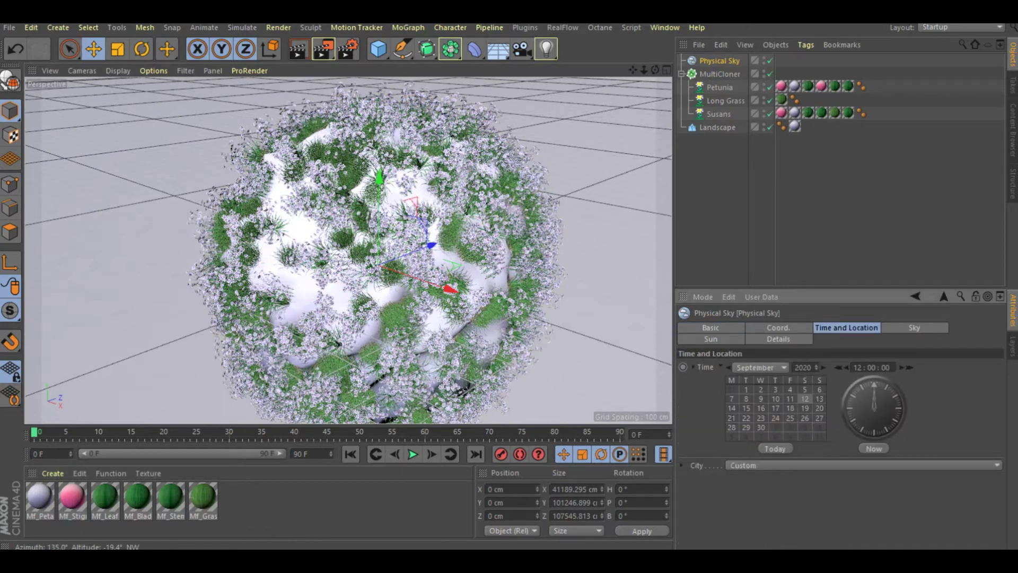
{"action": "left_click_drag", "start_coordinate": [875, 390], "coordinate": [875, 425]}
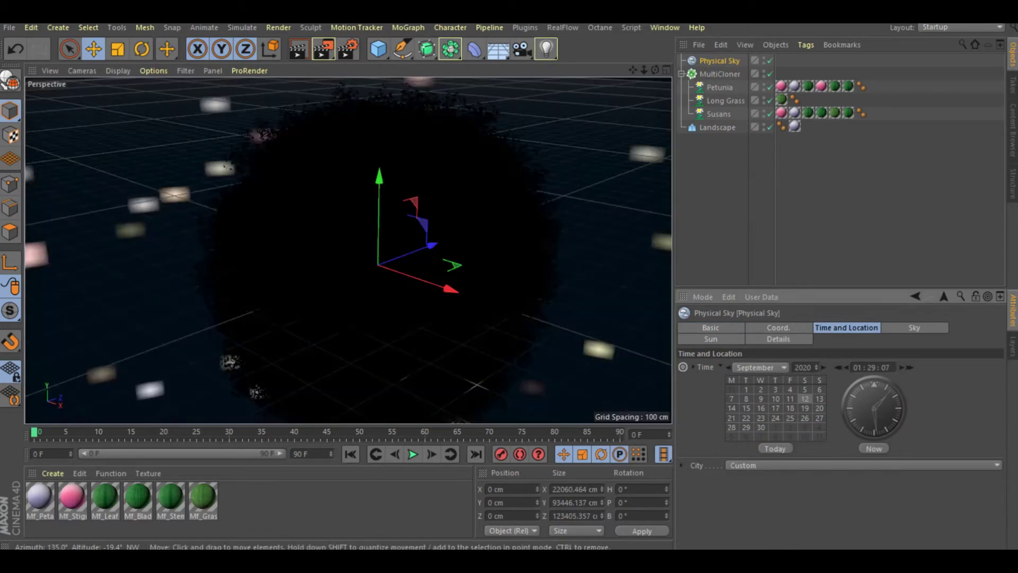
{"action": "left_click", "coordinate": [546, 49]}
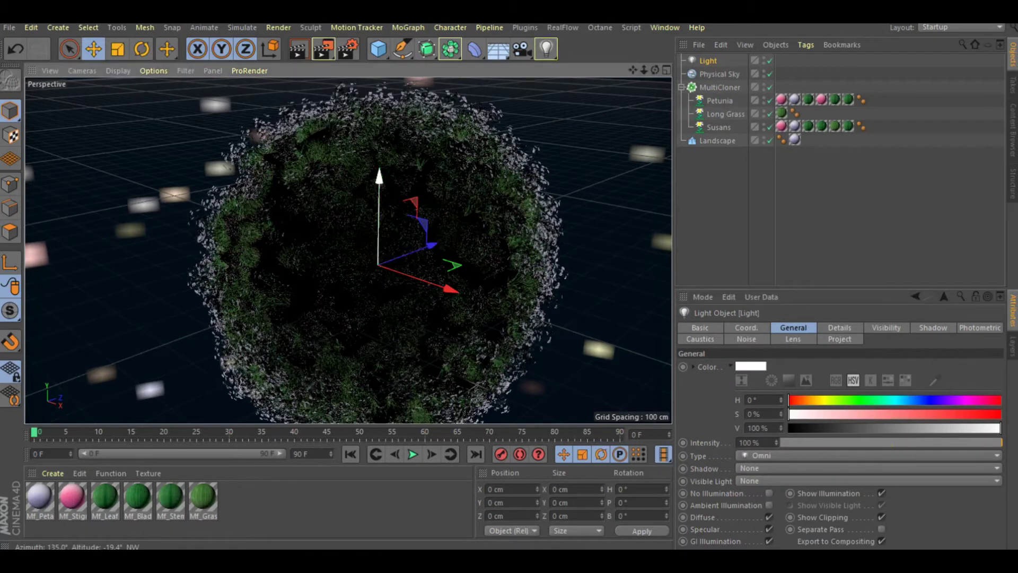
- Raise the first light above the planet to about 780 cm
{"action": "left_click_drag", "start_coordinate": [379, 177], "coordinate": [380, 85]}
{"action": "left_click_drag", "start_coordinate": [406, 212], "coordinate": [409, 101]}
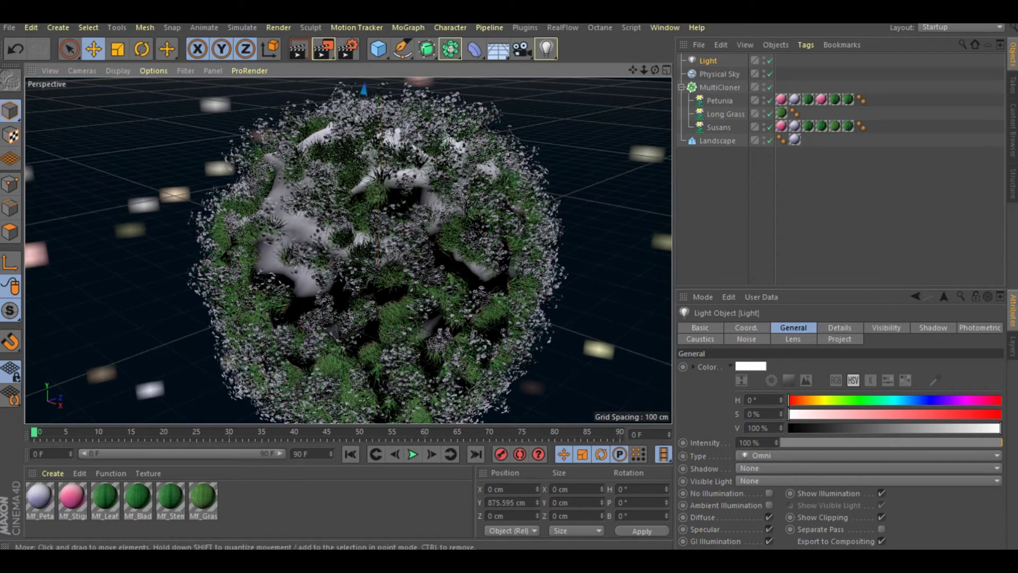
{"action": "scroll", "coordinate": [359, 243], "scroll_direction": "down", "scroll_amount": 2}
{"action": "scroll", "coordinate": [359, 243], "scroll_direction": "down", "scroll_amount": 2}
{"action": "scroll", "coordinate": [359, 243], "scroll_direction": "down", "scroll_amount": 2}
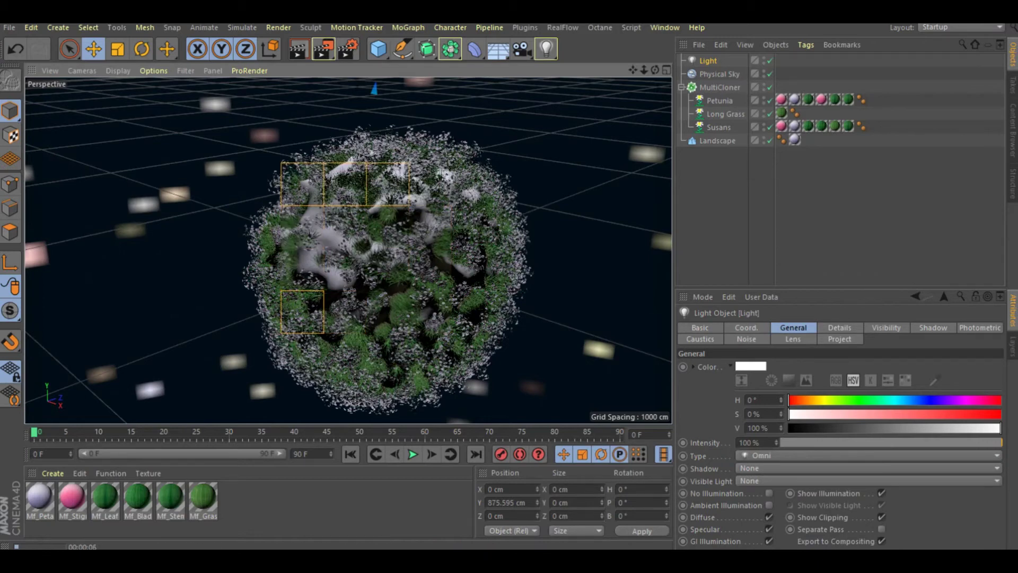
- Add Light.1 at Z 2180.09 cm and Light.2 pushed back from the planet's centre
{"action": "left_click", "coordinate": [546, 48]}
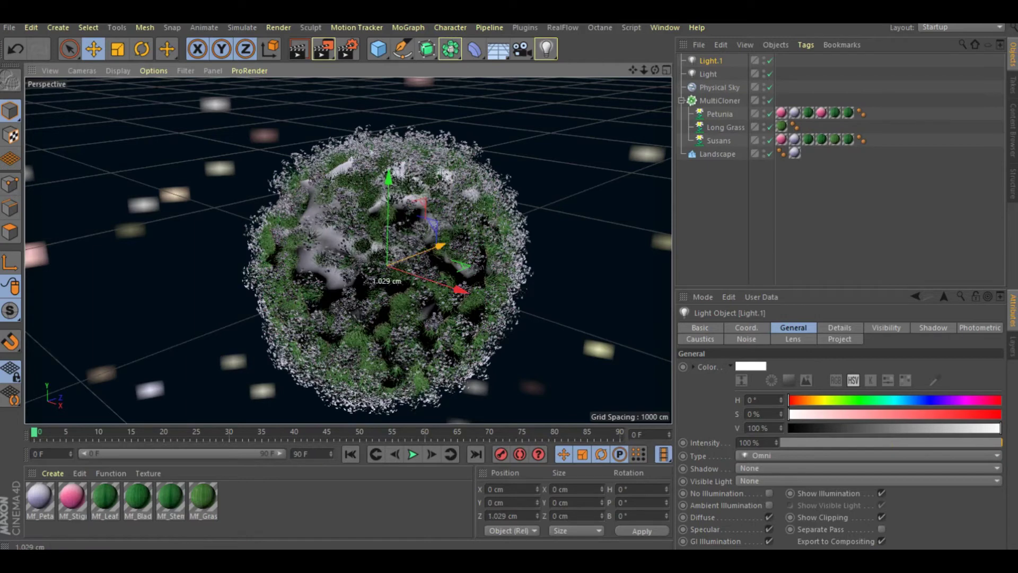
{"action": "left_click_drag", "start_coordinate": [439, 245], "coordinate": [645, 169]}
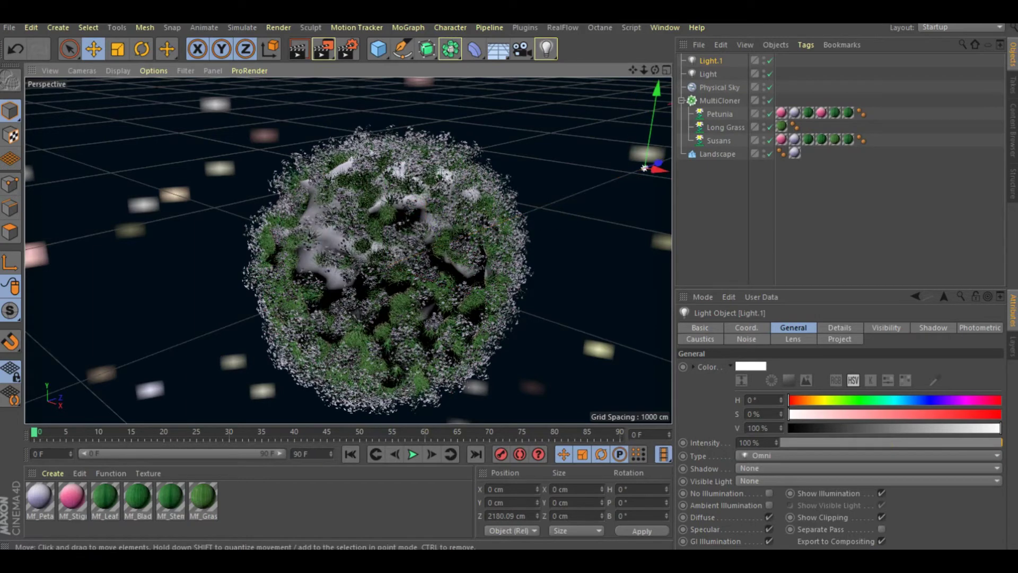
{"action": "left_click", "coordinate": [546, 48]}
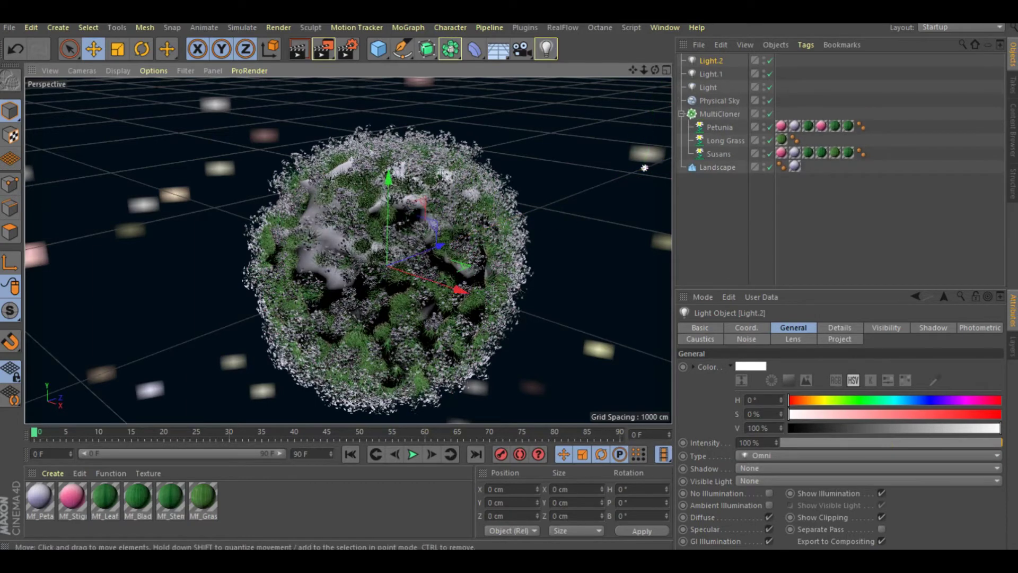
{"action": "mouse_move", "coordinate": [440, 246]}
{"action": "left_mouse_down"}
{"action": "mouse_move", "coordinate": [65, 387]}
{"action": "mouse_move", "coordinate": [127, 364]}
{"action": "left_mouse_up"}
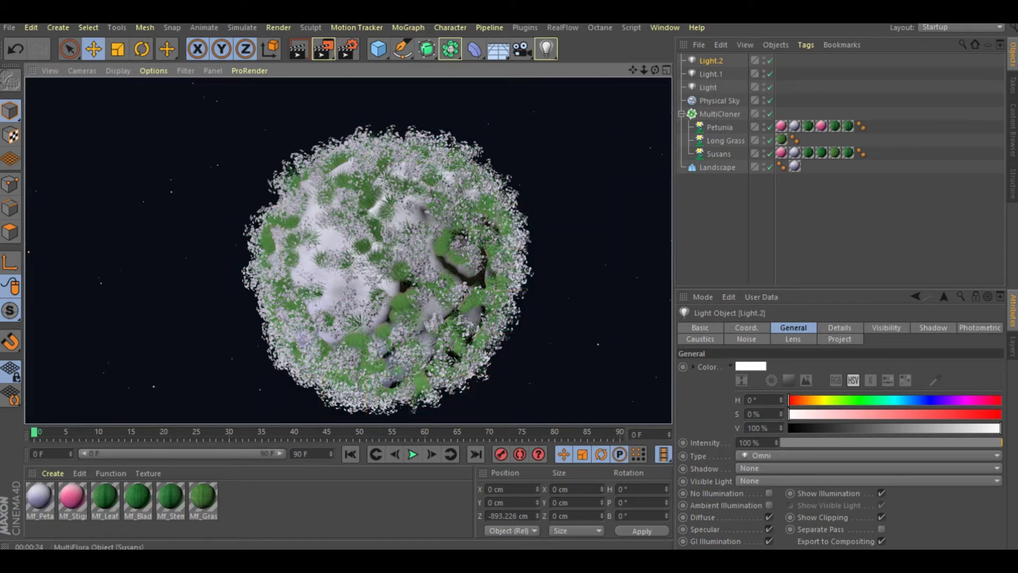
- Replace Petunia with Atkinsiana and Susans with Prairie Blue from the plant library
{"action": "double_click", "coordinate": [721, 127]}
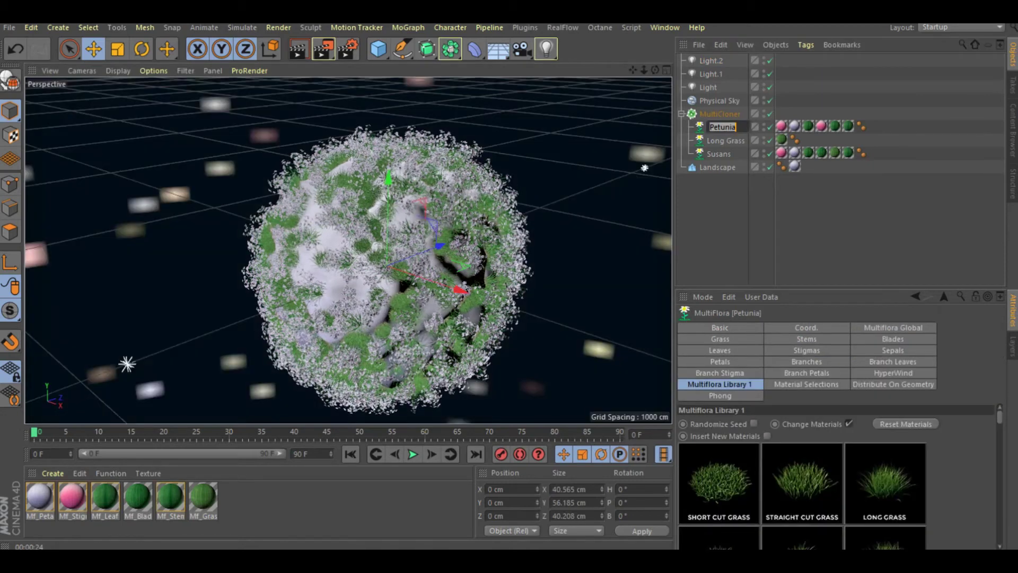
{"action": "key", "text": "Return"}
{"action": "scroll", "coordinate": [840, 477], "scroll_direction": "down", "scroll_amount": 3}
{"action": "scroll", "coordinate": [841, 477], "scroll_direction": "down", "scroll_amount": 3}
{"action": "scroll", "coordinate": [841, 477], "scroll_direction": "down", "scroll_amount": 3}
{"action": "scroll", "coordinate": [841, 477], "scroll_direction": "down", "scroll_amount": 3}
{"action": "left_click", "coordinate": [802, 504]}
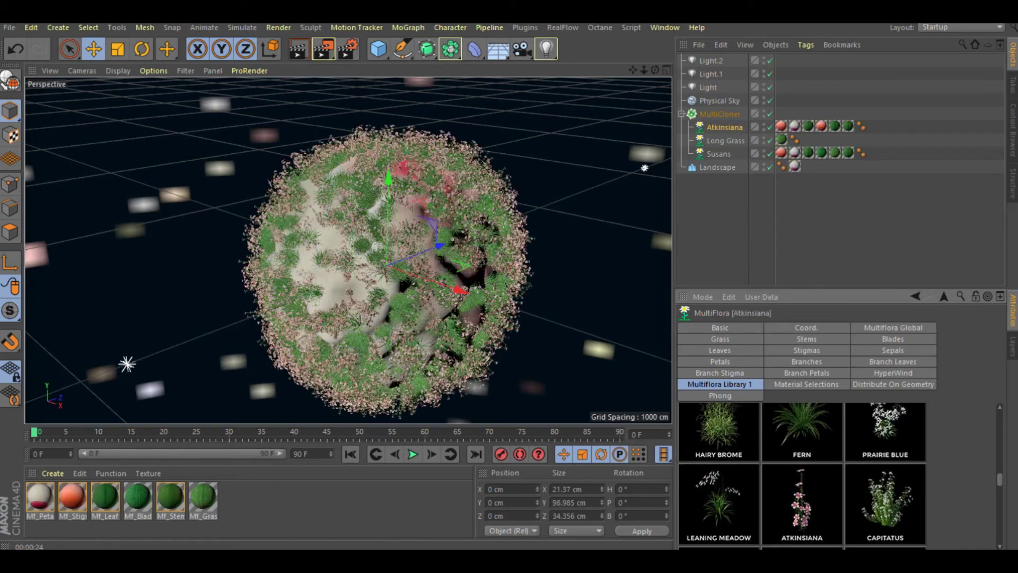
{"action": "left_click", "coordinate": [718, 154]}
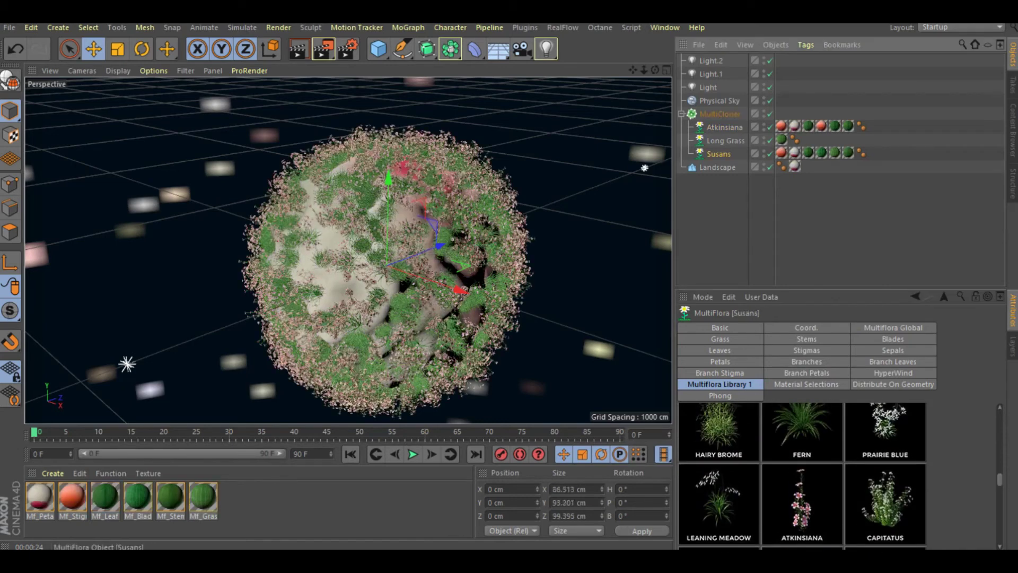
{"action": "left_click", "coordinate": [885, 430]}
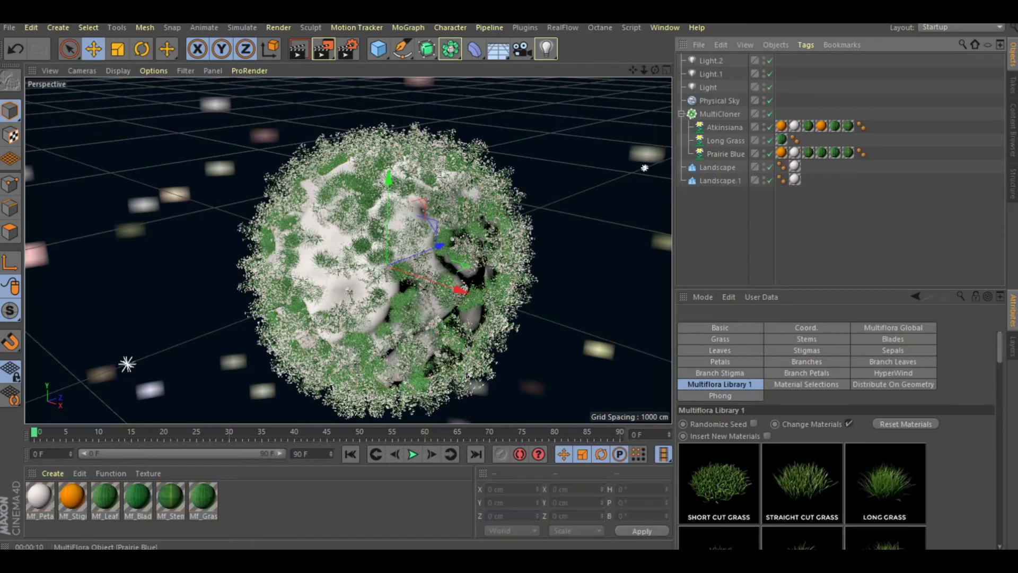
- Add a Forester MultiCloner using Landscape.1 as its distribution geometry
{"action": "left_click", "coordinate": [719, 180]}
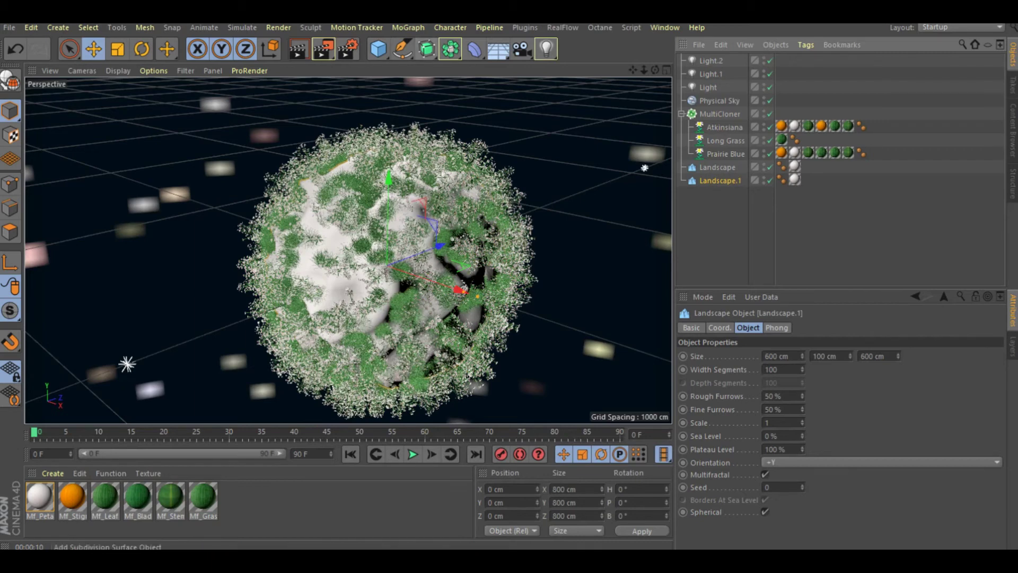
{"action": "left_click", "coordinate": [525, 28]}
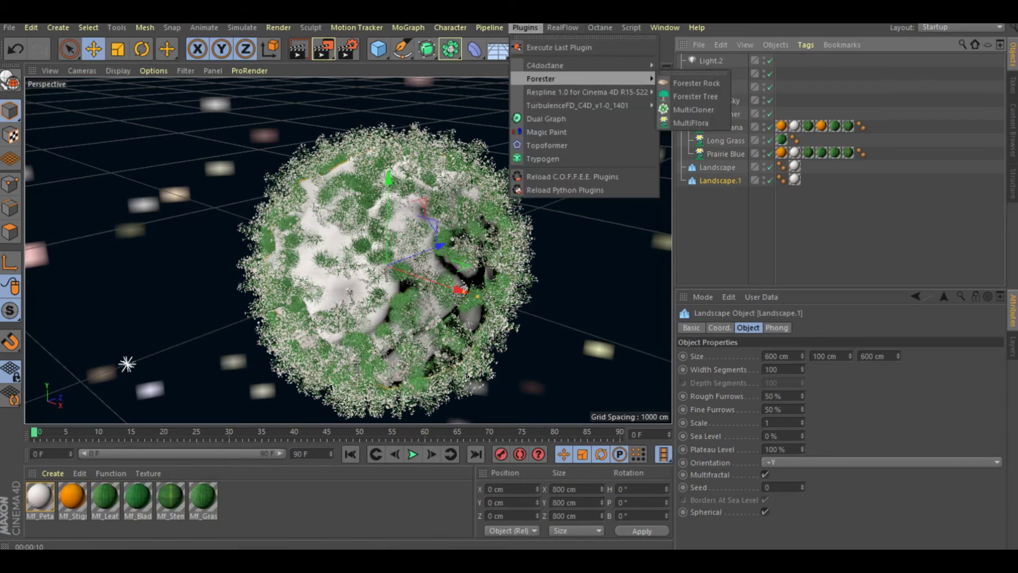
{"action": "left_click", "coordinate": [693, 109]}
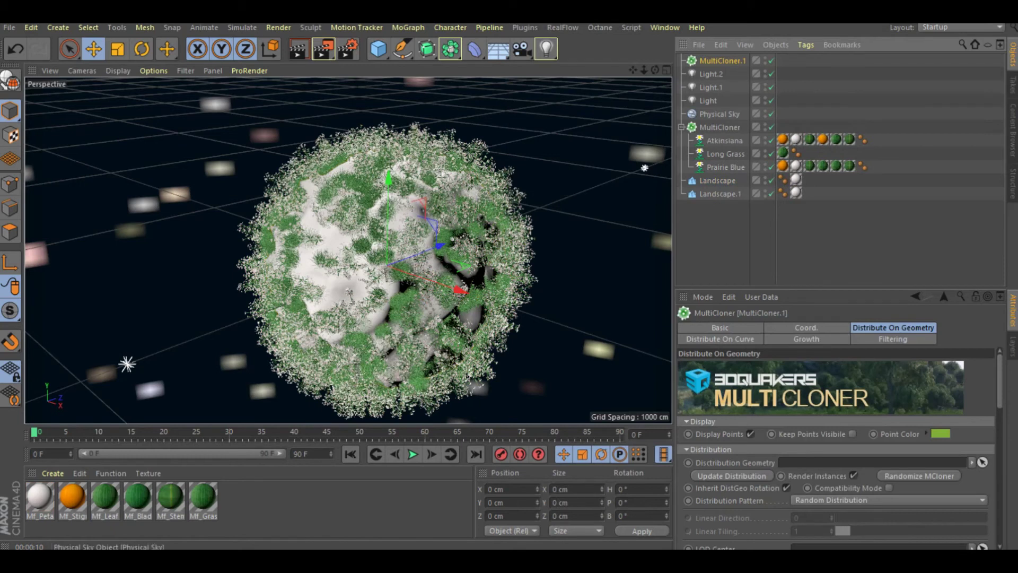
{"action": "left_click_drag", "start_coordinate": [720, 193], "coordinate": [875, 463]}
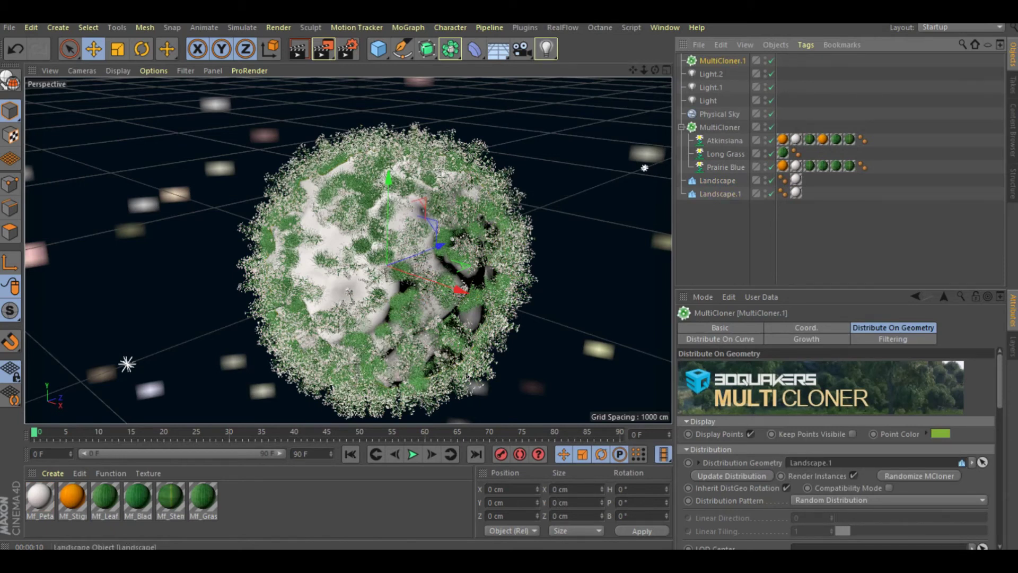
- Move Prairie Blue and Atkinsiana under MultiCloner.1 and turn off Display Points
{"action": "left_click_drag", "start_coordinate": [725, 167], "coordinate": [720, 60]}
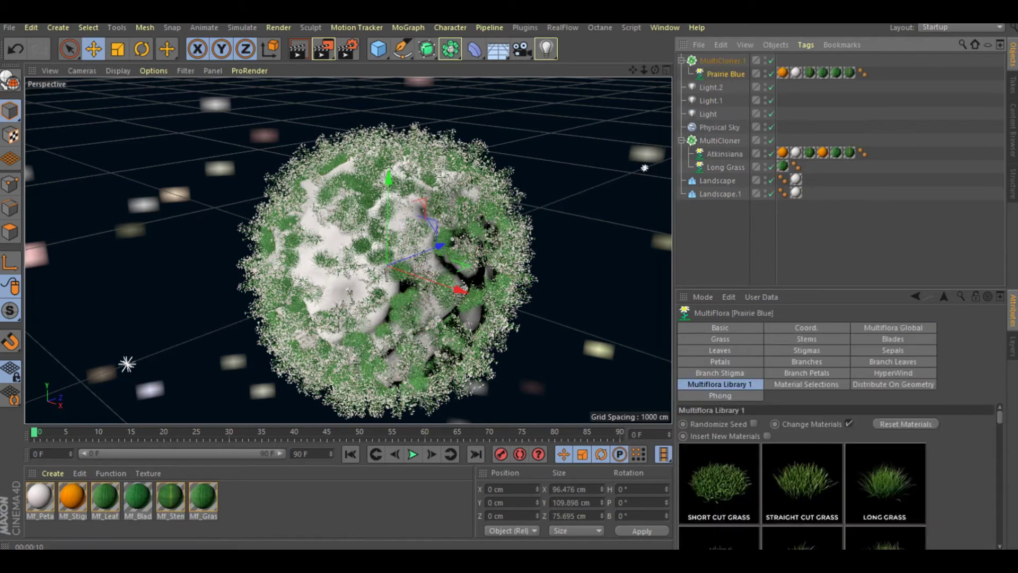
{"action": "left_click", "coordinate": [721, 61]}
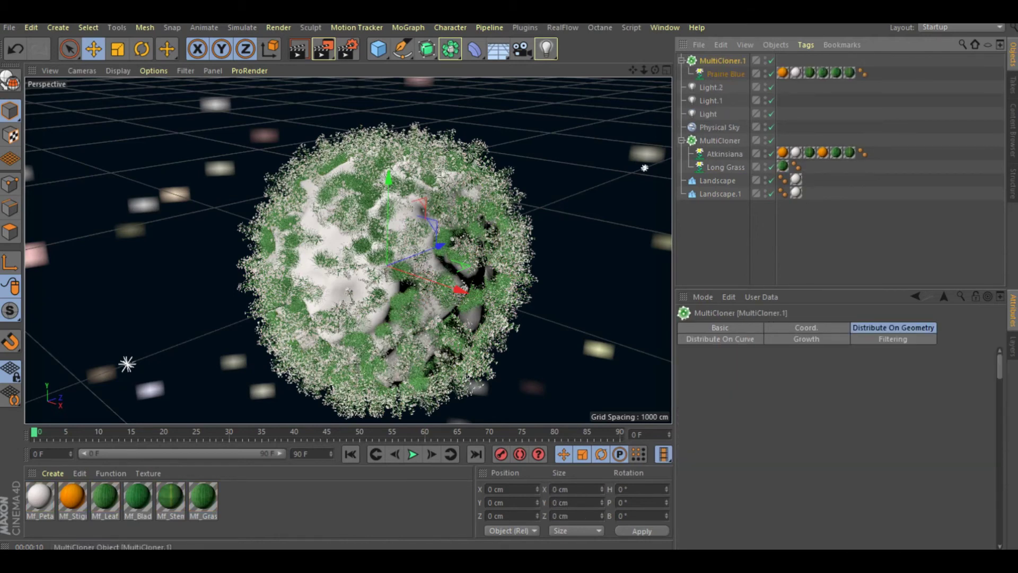
{"action": "left_click", "coordinate": [751, 434]}
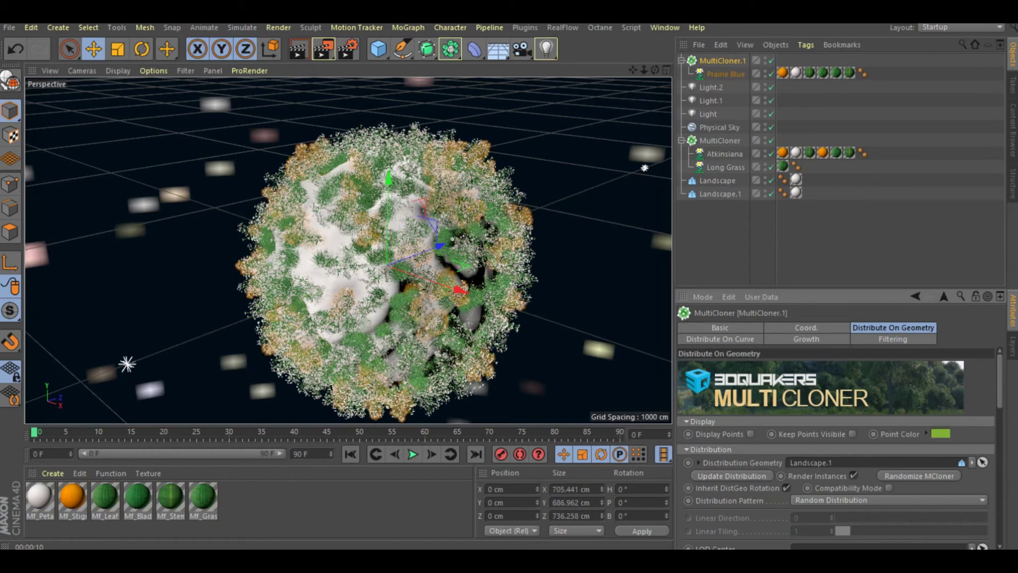
{"action": "left_click", "coordinate": [725, 153]}
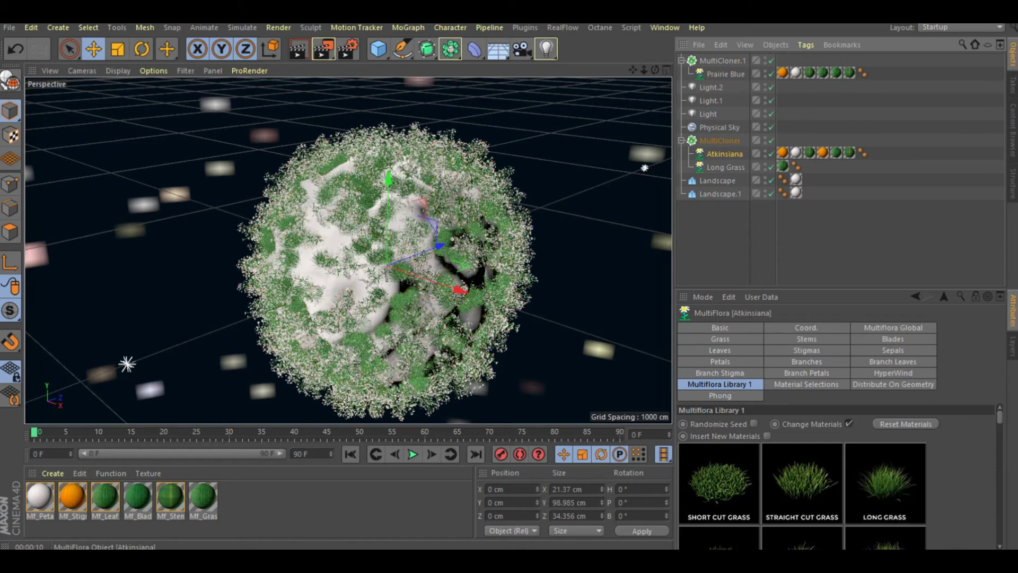
{"action": "left_click_drag", "start_coordinate": [724, 154], "coordinate": [724, 79]}
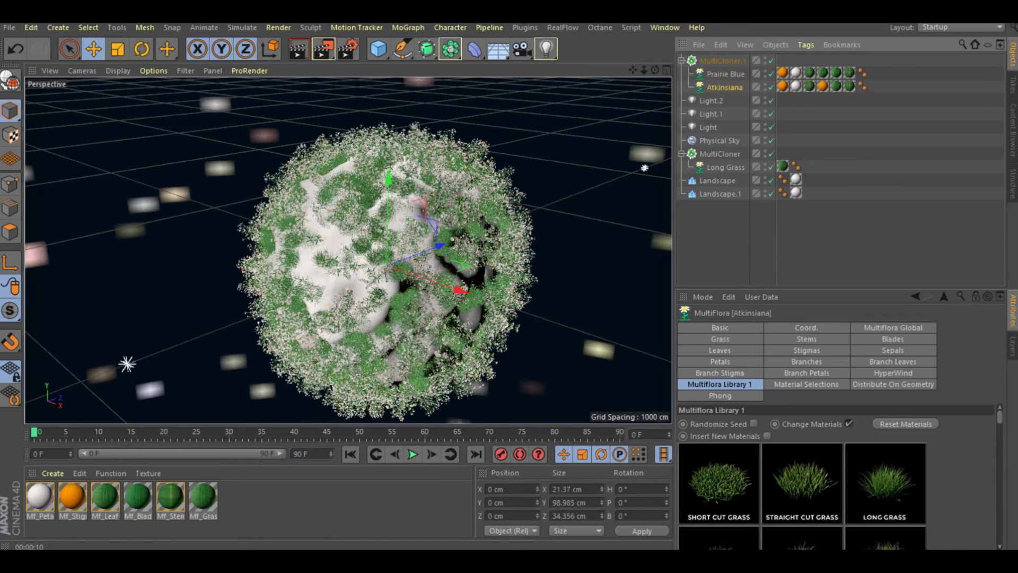
{"action": "left_click", "coordinate": [722, 60]}
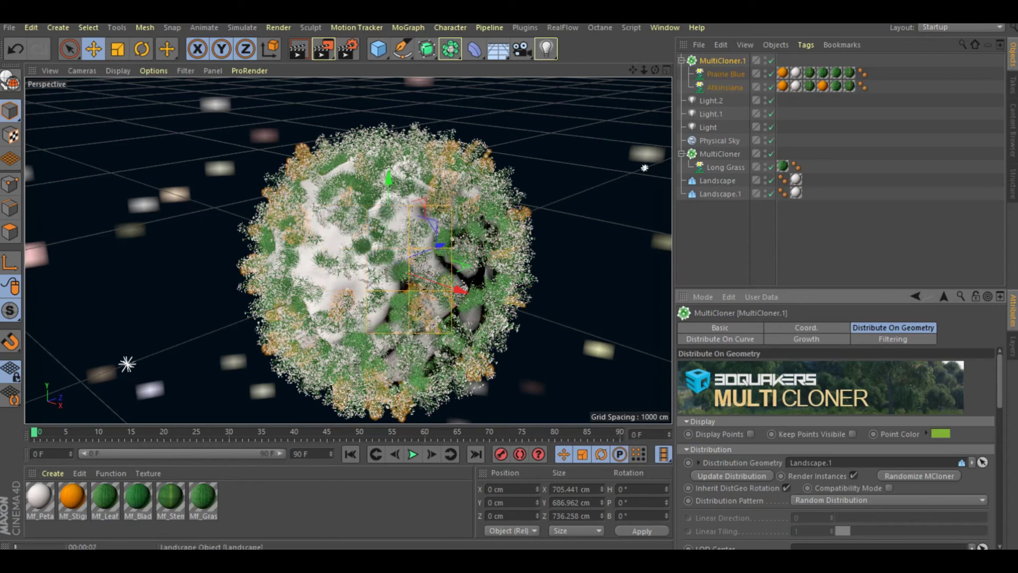
- Select Long Grass and review the first MultiCloner's settings
{"action": "left_click", "coordinate": [419, 265]}
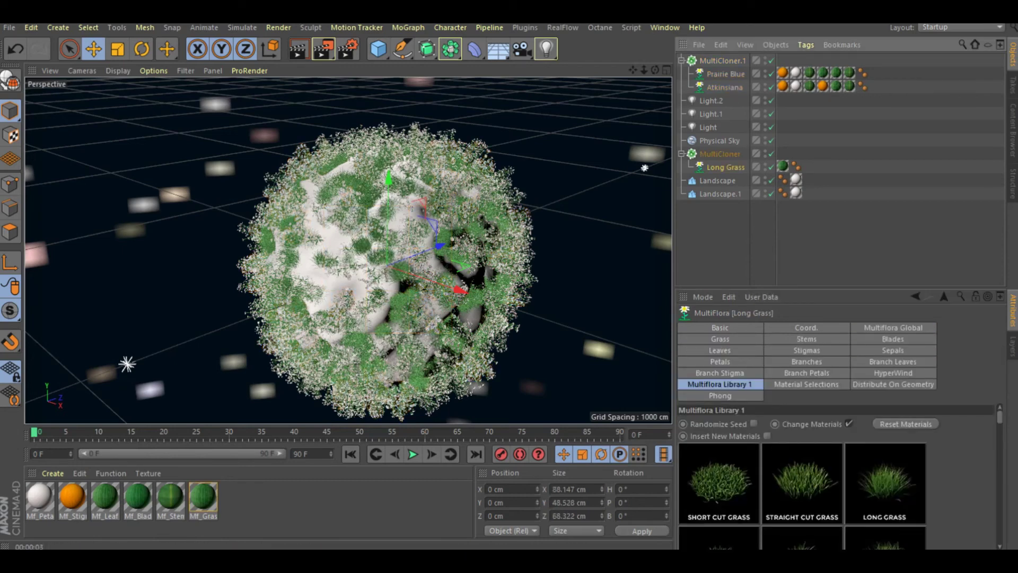
{"action": "left_click", "coordinate": [719, 153]}
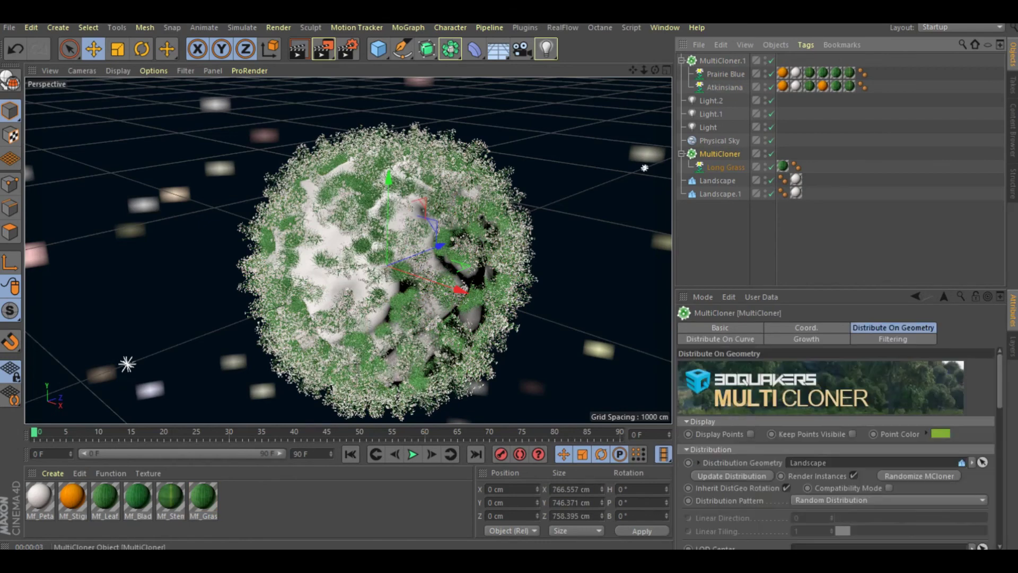
{"action": "scroll", "coordinate": [838, 448], "scroll_direction": "down", "scroll_amount": 3}
{"action": "scroll", "coordinate": [838, 448], "scroll_direction": "down", "scroll_amount": 3}
{"action": "scroll", "coordinate": [838, 448], "scroll_direction": "down", "scroll_amount": 3}
{"action": "scroll", "coordinate": [838, 449], "scroll_direction": "down", "scroll_amount": 3}
{"action": "scroll", "coordinate": [838, 449], "scroll_direction": "up", "scroll_amount": 5}
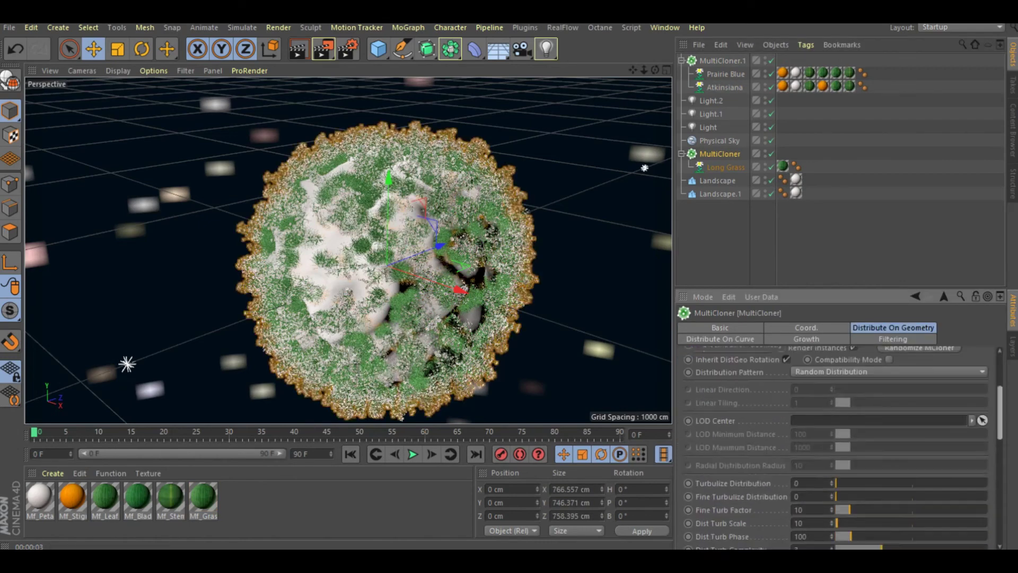
{"action": "scroll", "coordinate": [838, 448], "scroll_direction": "up", "scroll_amount": 5}
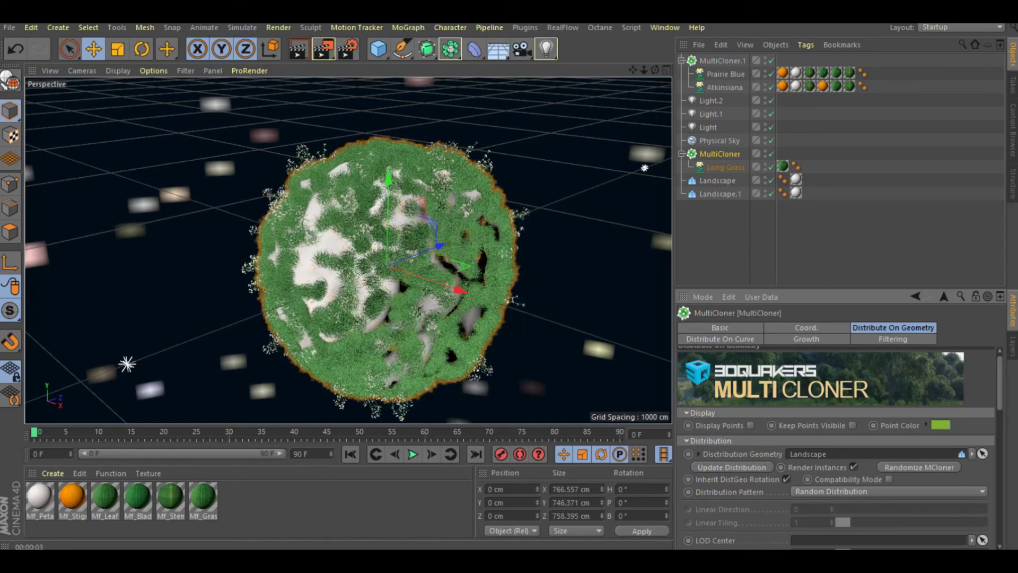
- Set MultiCloner.1's Clone Count to 300 and render to the Picture Viewer
{"action": "left_click", "coordinate": [722, 60]}
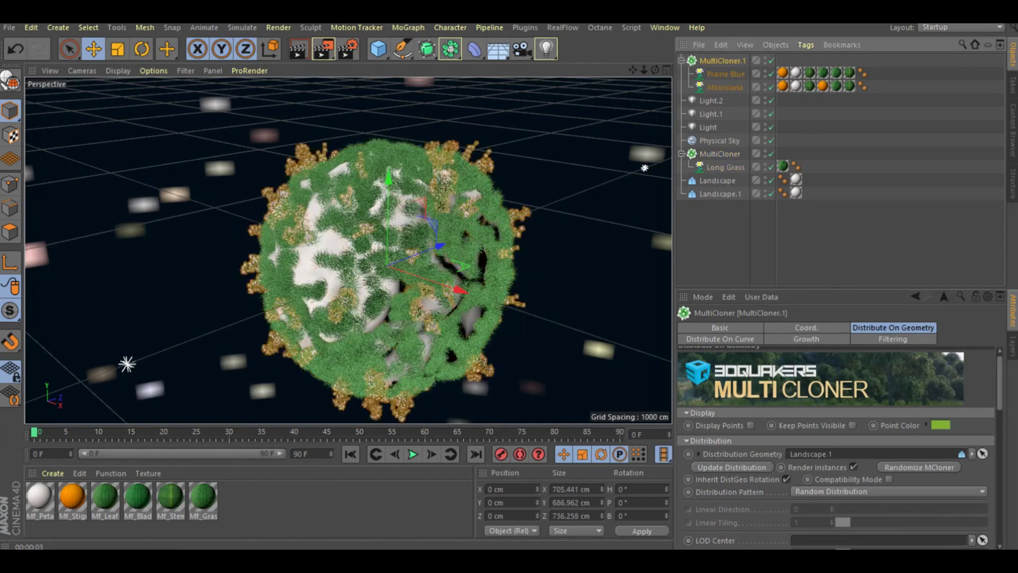
{"action": "scroll", "coordinate": [838, 448], "scroll_direction": "down", "scroll_amount": 3}
{"action": "scroll", "coordinate": [838, 448], "scroll_direction": "down", "scroll_amount": 3}
{"action": "scroll", "coordinate": [838, 448], "scroll_direction": "down", "scroll_amount": 3}
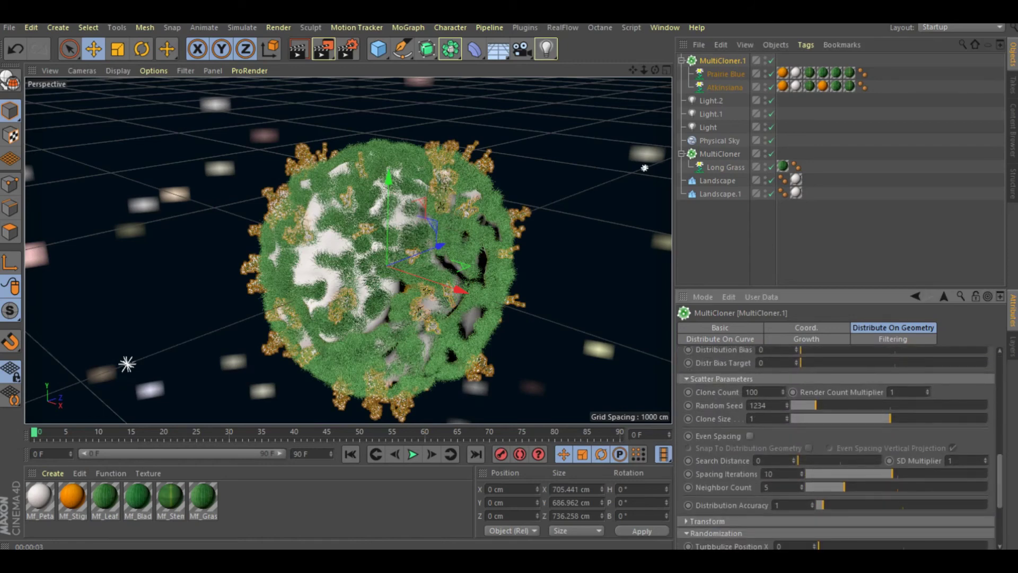
{"action": "double_click", "coordinate": [752, 392]}
{"action": "type", "text": "300"}
{"action": "key", "text": "Return"}
{"action": "scroll", "coordinate": [838, 449], "scroll_direction": "up", "scroll_amount": 9}
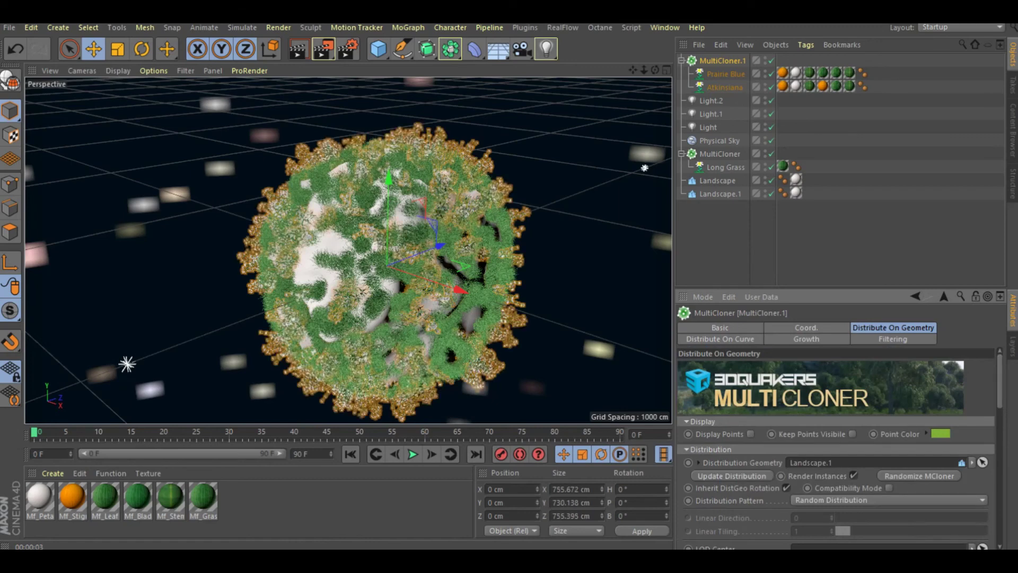
{"action": "left_click", "coordinate": [324, 49]}
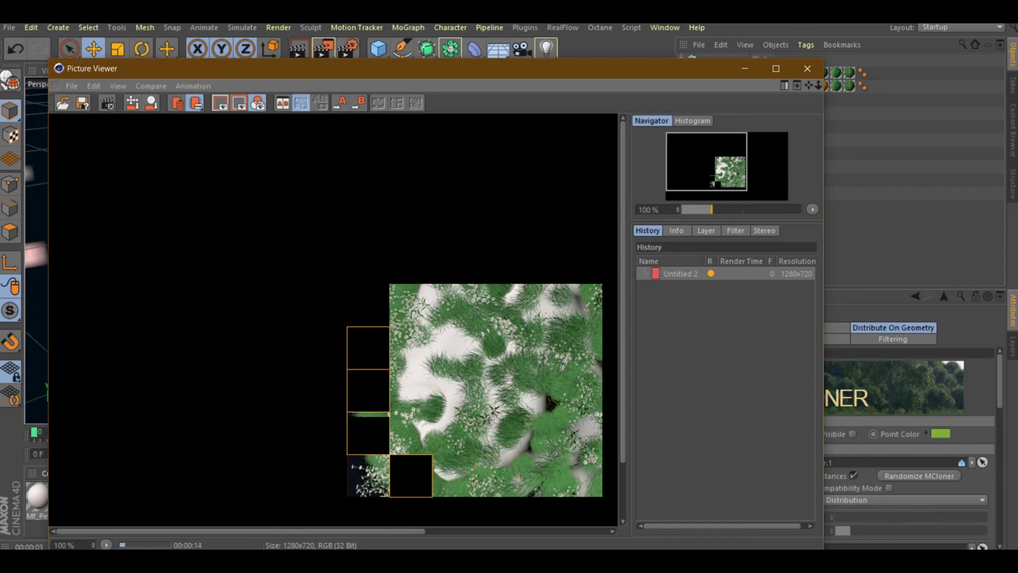
- Wait while the 1280x720 planet render fills in the Picture Viewer
{"action": "scroll", "coordinate": [334, 319], "scroll_direction": "down", "scroll_amount": 2}
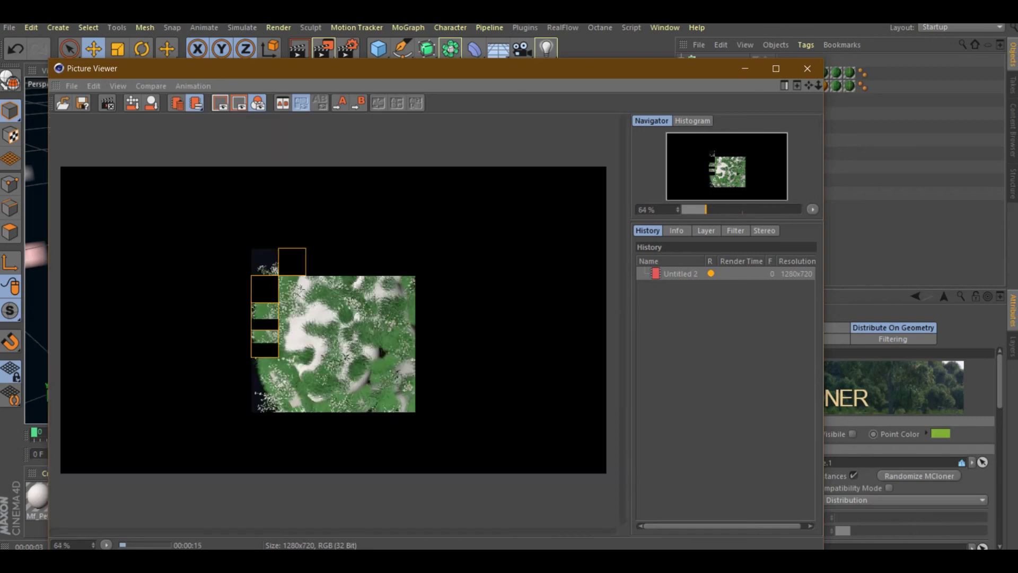